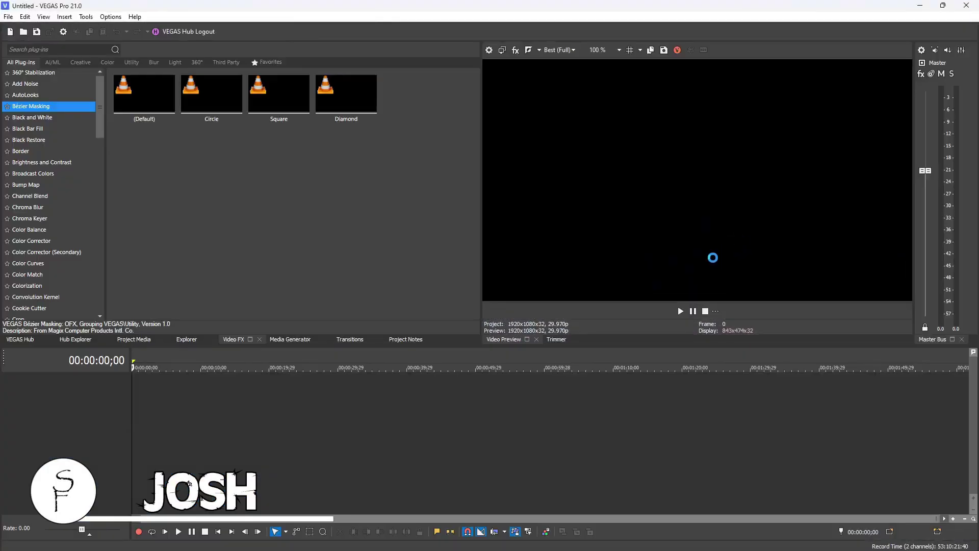
Add the 4k aerial house clip from VEGAS Content Downloads to the timeline, matching project settings
left_click(75, 339)
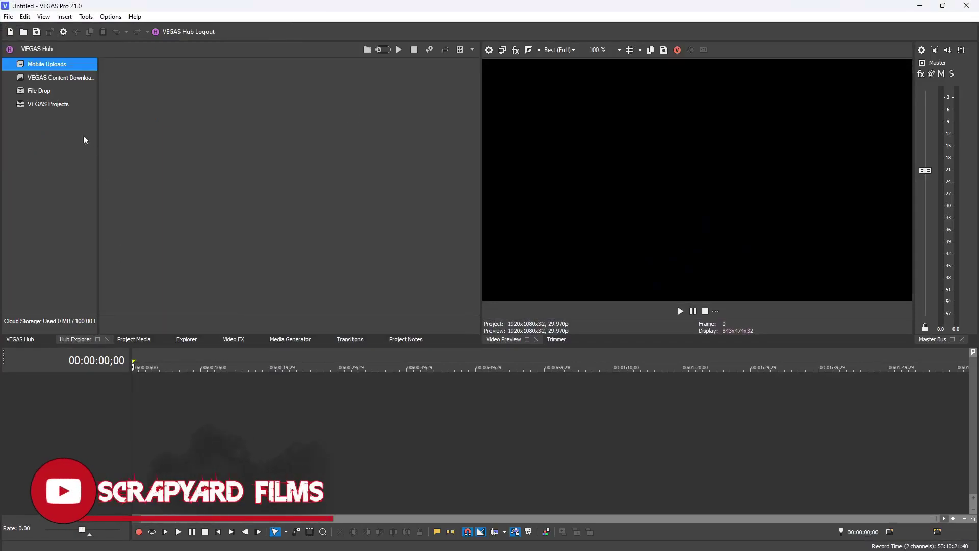
left_click(57, 77)
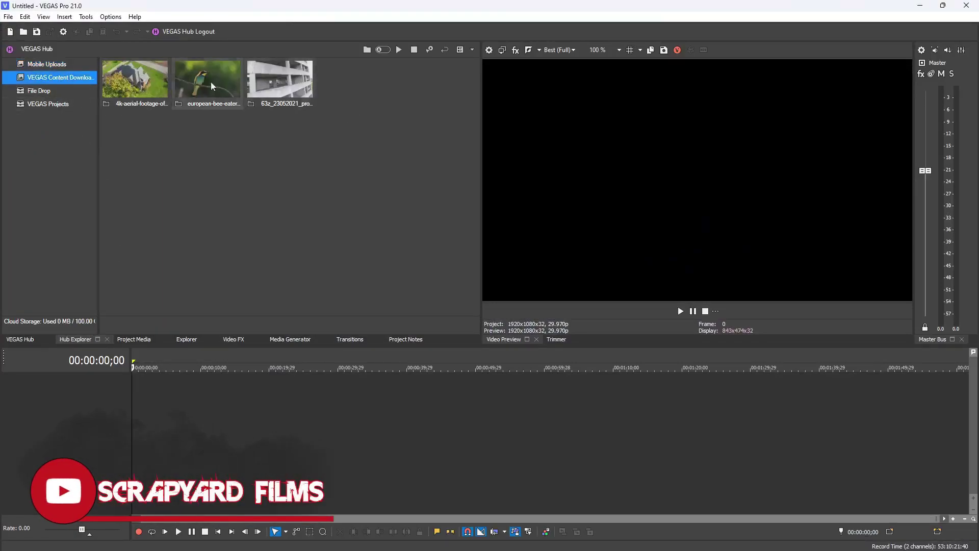
left_click_drag(123, 88, 270, 403)
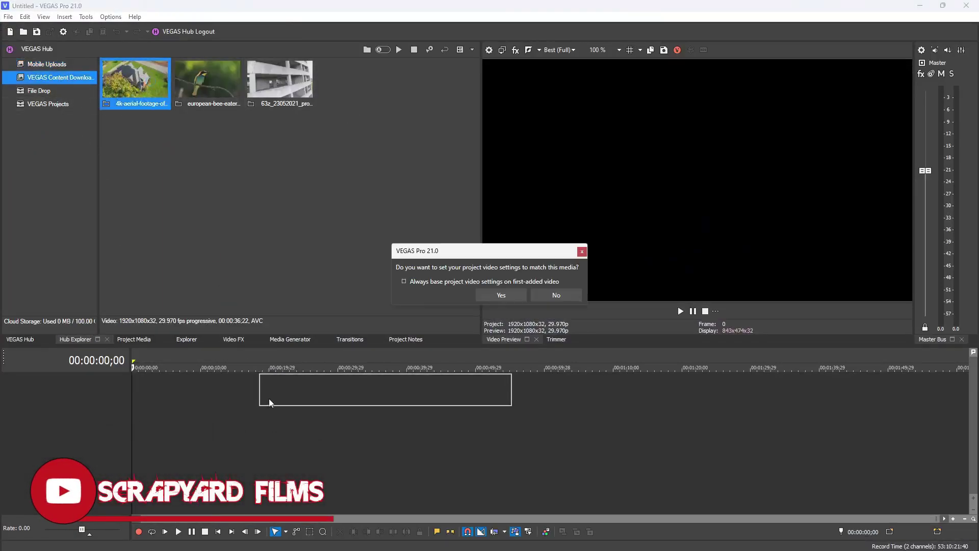
left_click(489, 296)
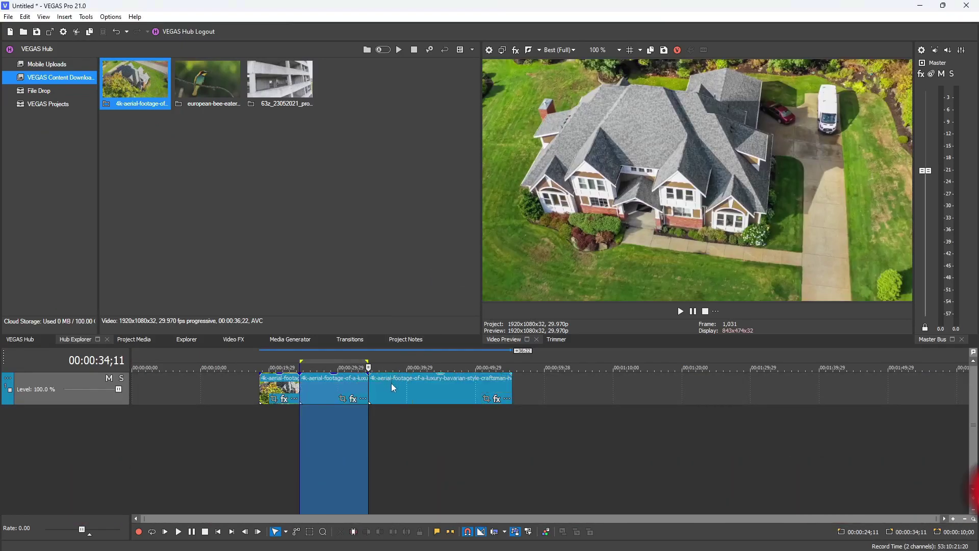
Delete the leading and trailing split parts, keeping only the short middle section
key("Delete")
left_click(284, 387)
key("Delete")
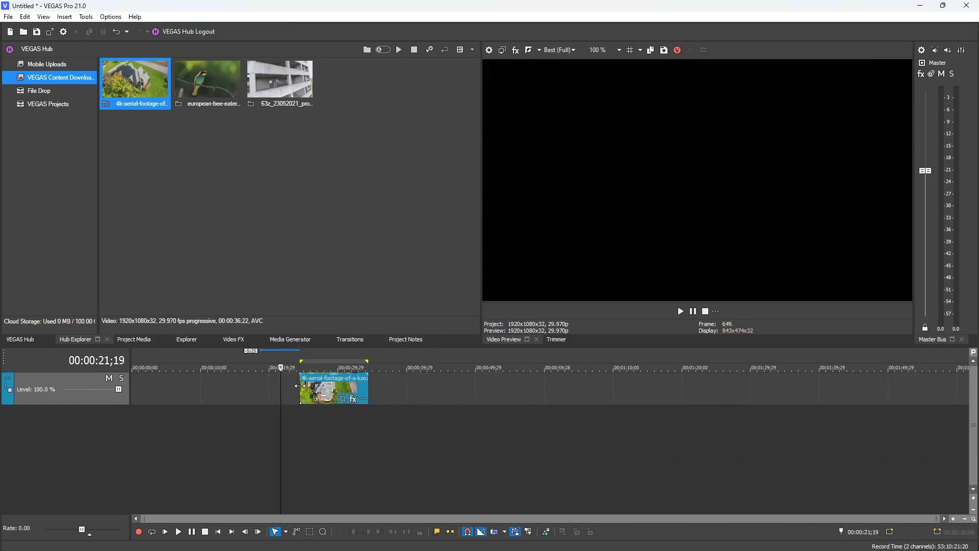
left_click(301, 386)
scroll(303, 386, "up", 4)
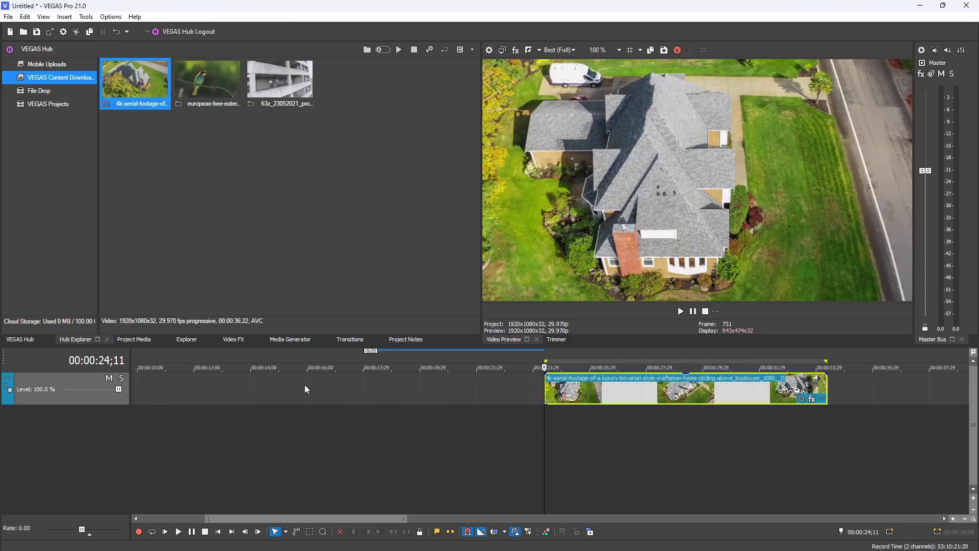
scroll(538, 391, "up", 1)
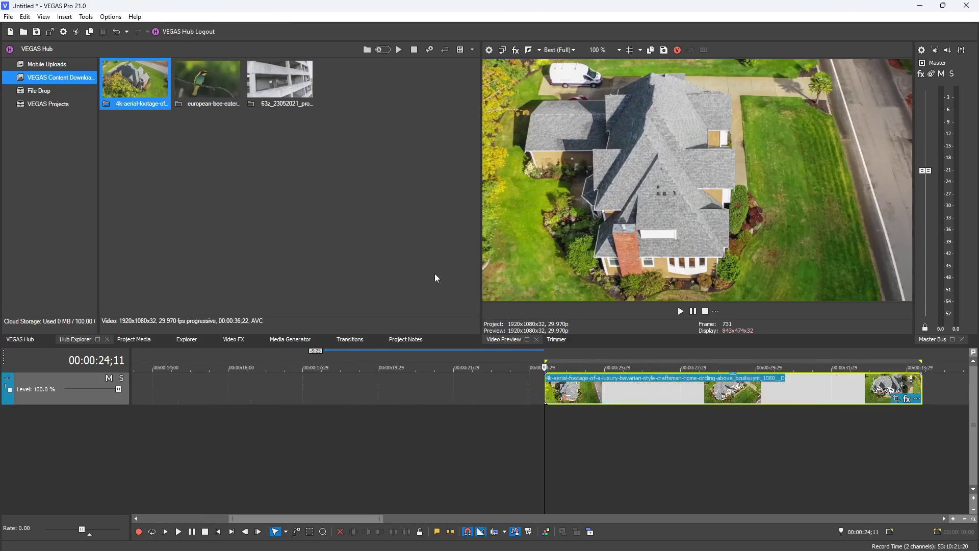
Apply the Mocha Vegas default preset from Favorites to the aerial clip
left_click(233, 340)
left_click(265, 63)
left_click(27, 95)
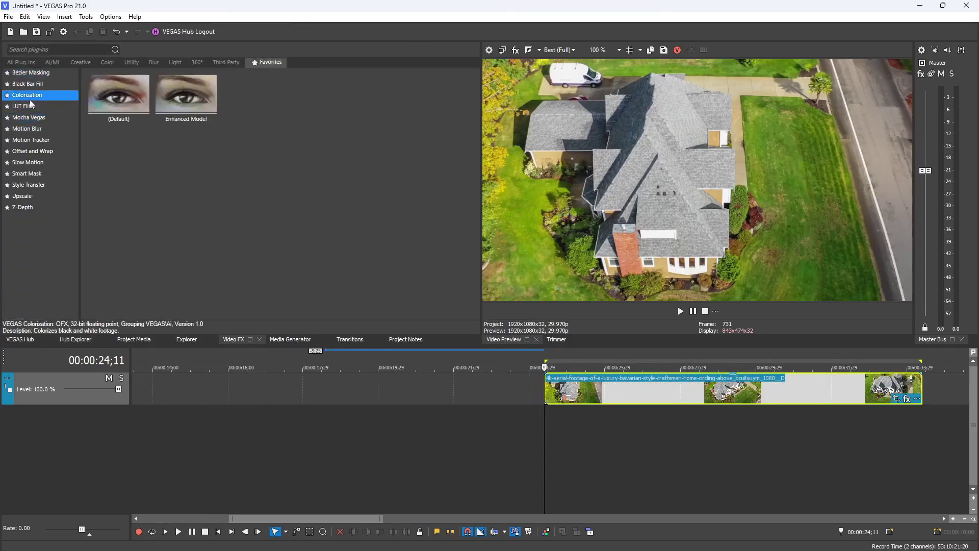
left_click(28, 118)
left_click_drag(119, 94, 395, 288)
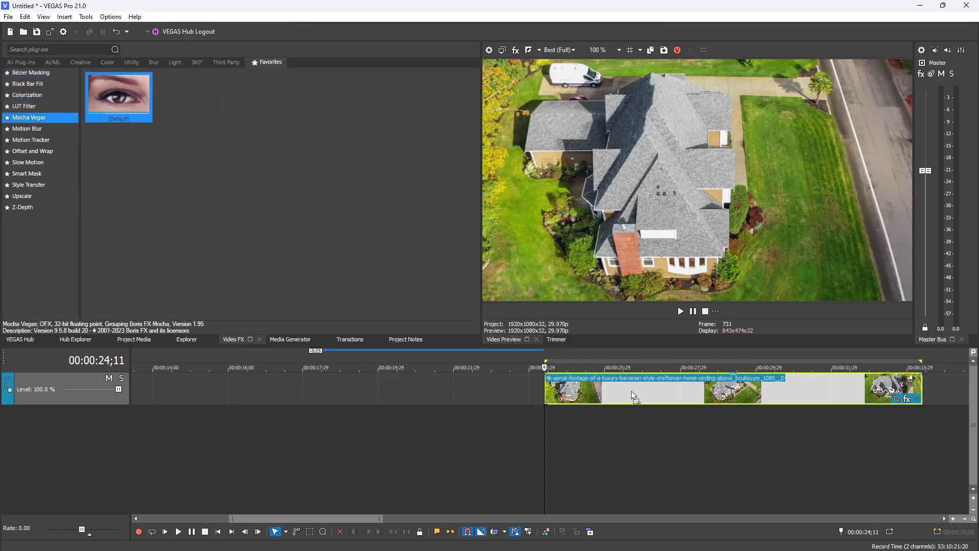
left_click_drag(631, 391, 632, 391)
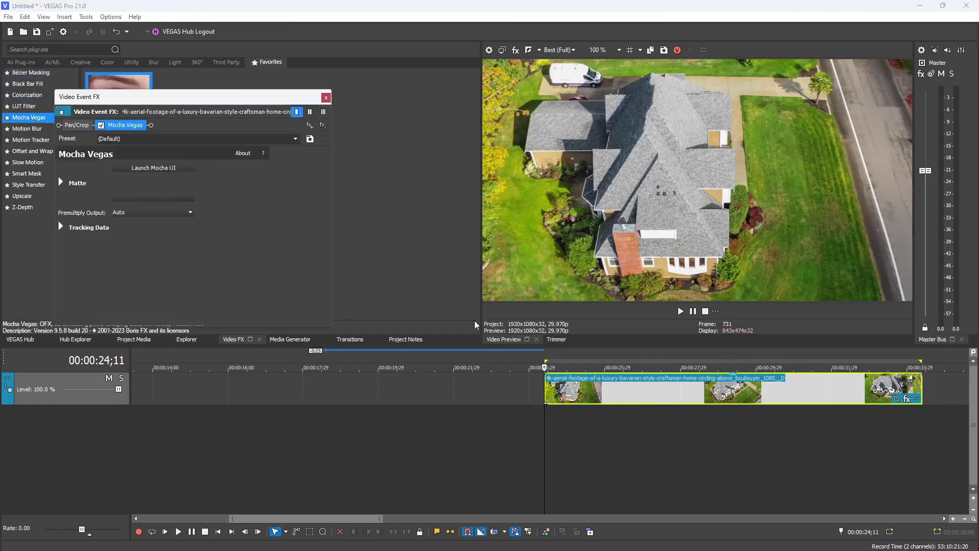
Expand the Matte and Tracking Data settings and launch the Mocha UI
left_click(61, 182)
left_click(61, 316)
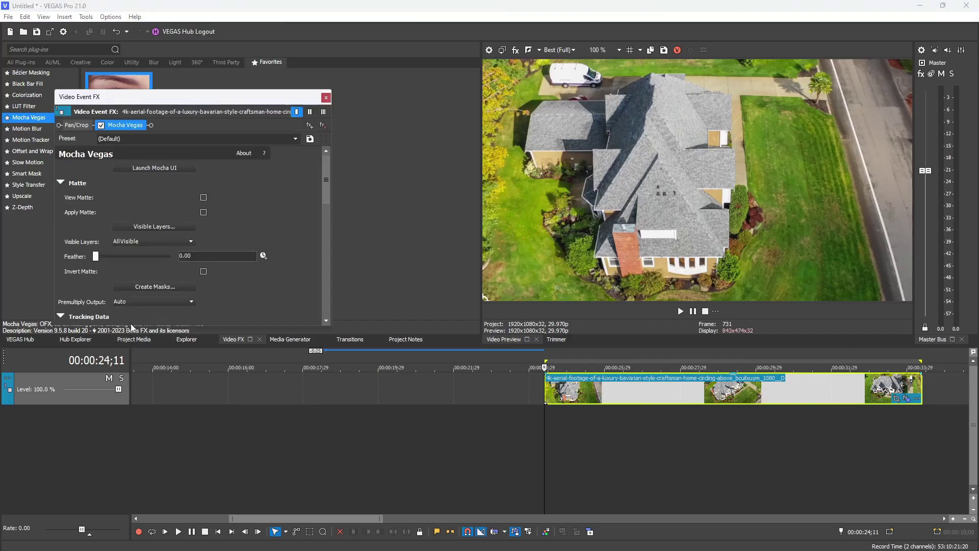
left_click_drag(131, 325, 123, 471)
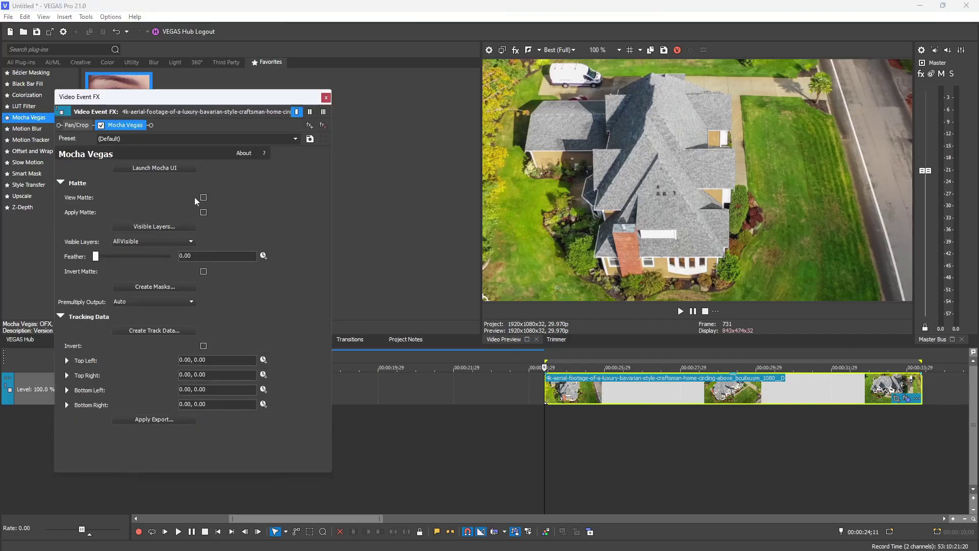
left_click(176, 170)
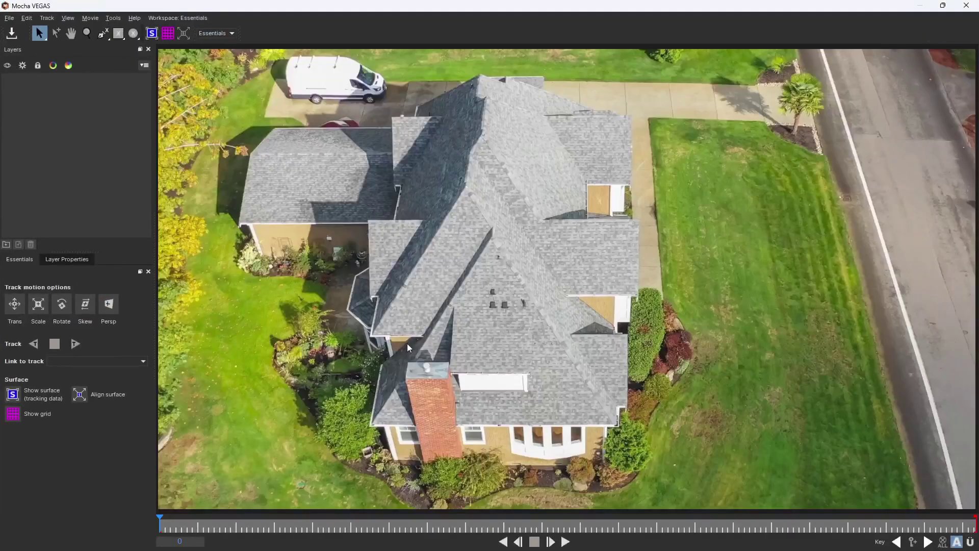
Scrub the drone clip ahead to a later frame, briefly checking the workspace layouts
left_click_drag(168, 525, 515, 497)
left_click(182, 16)
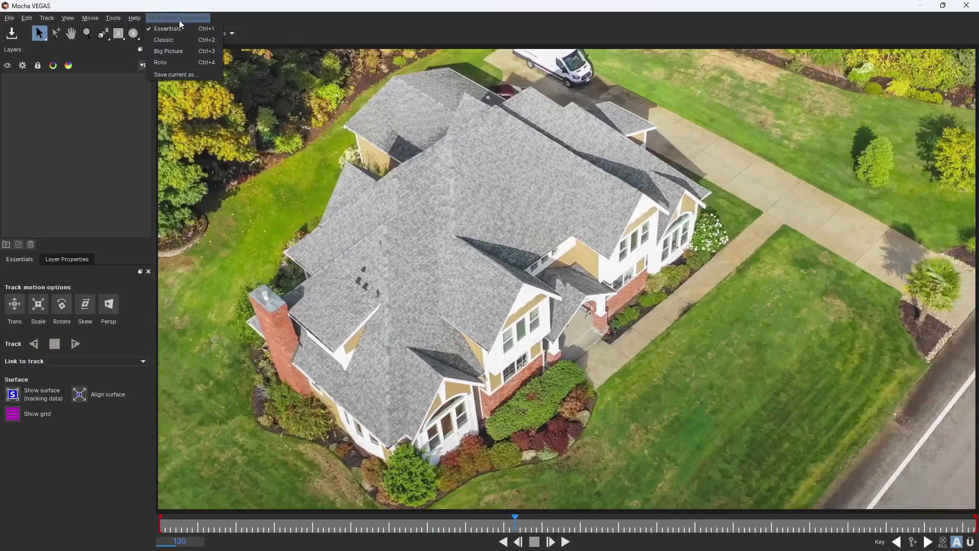
left_click(179, 20)
left_click_drag(515, 505, 875, 530)
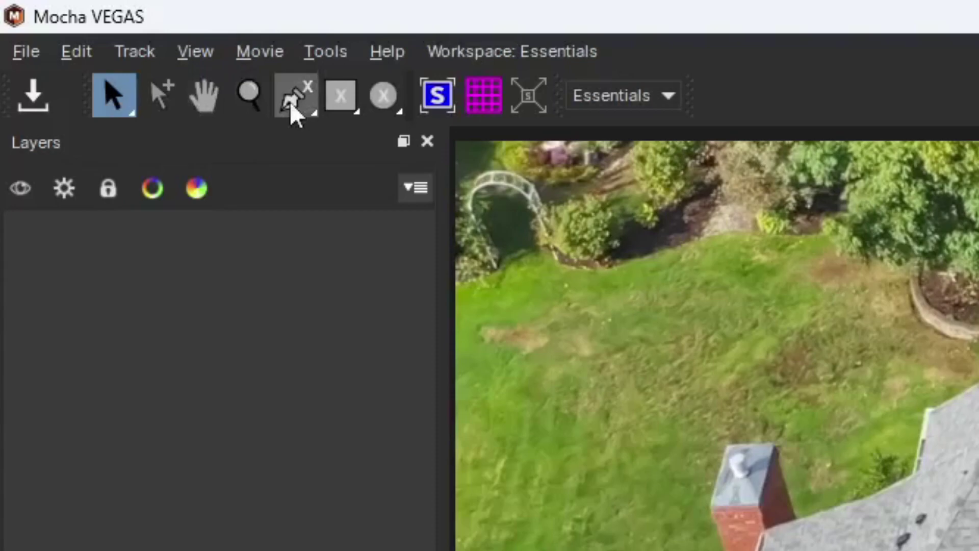
Draw a closed six-point X-Spline around the central hexagonal roof section
left_click(292, 102)
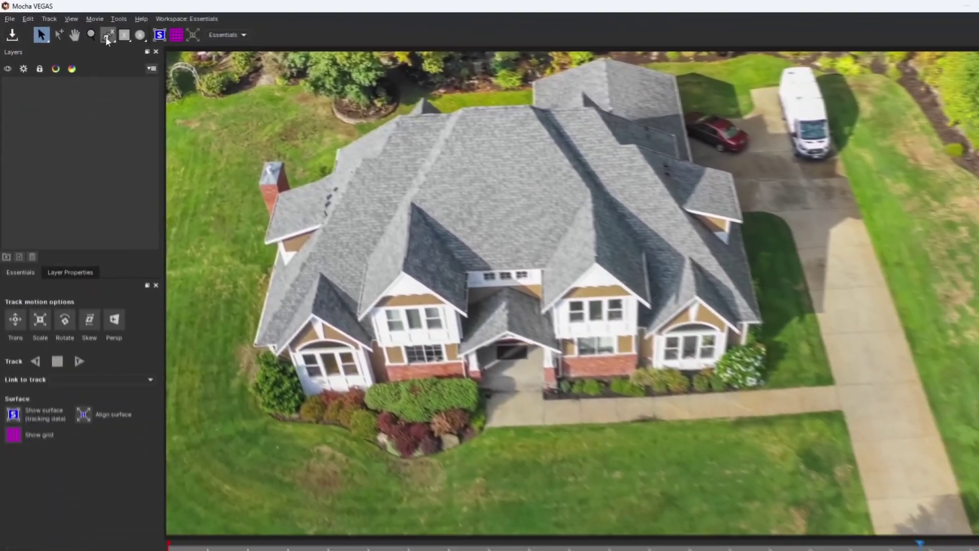
scroll(469, 93, "up", 5)
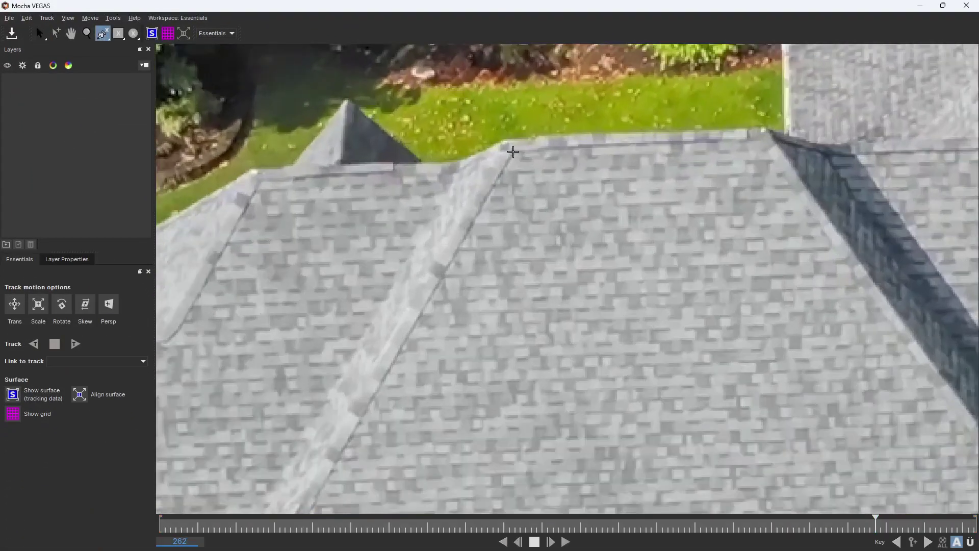
left_click(513, 152)
scroll(635, 158, "down", 5)
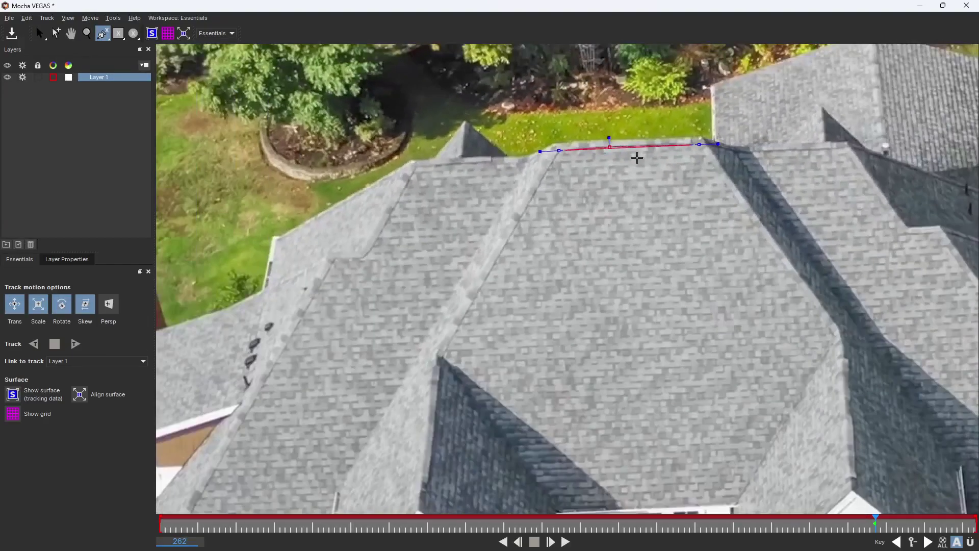
scroll(749, 220, "up", 8)
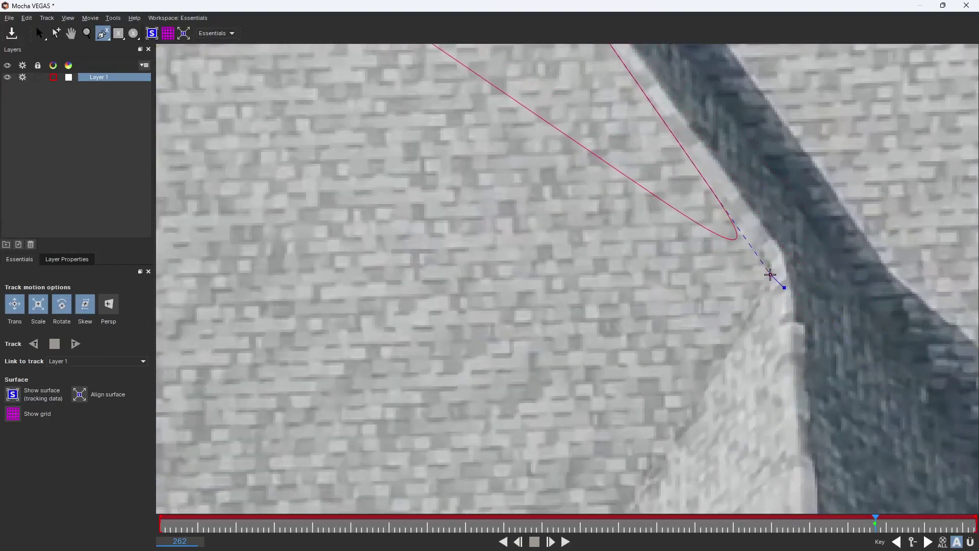
scroll(771, 278, "down", 4)
scroll(798, 230, "up", 5)
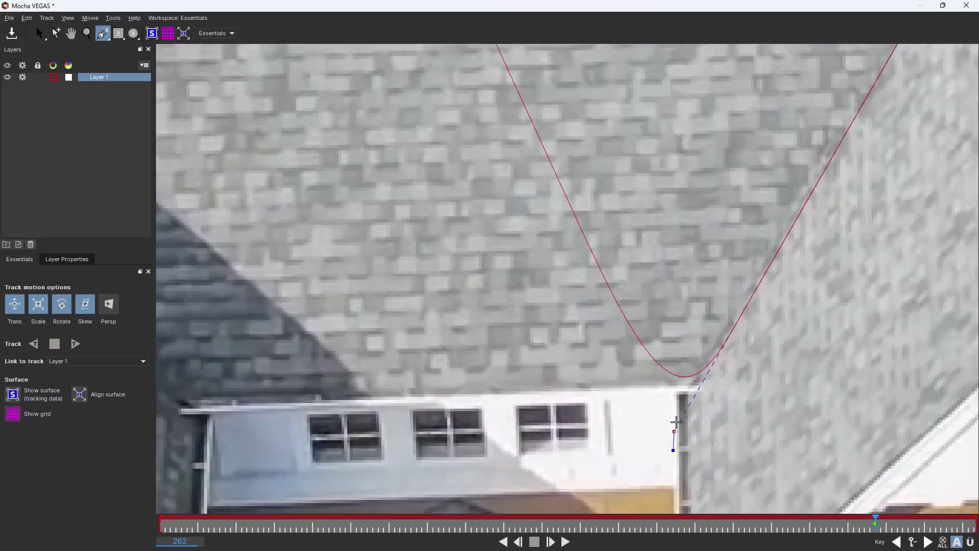
left_click(694, 384)
scroll(694, 384, "down", 4)
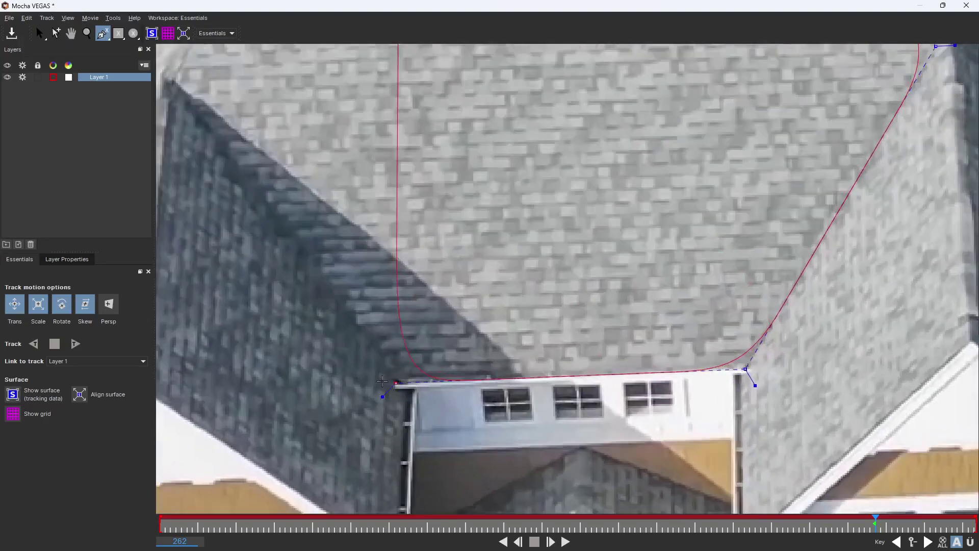
scroll(418, 384, "up", 5)
left_click(417, 382)
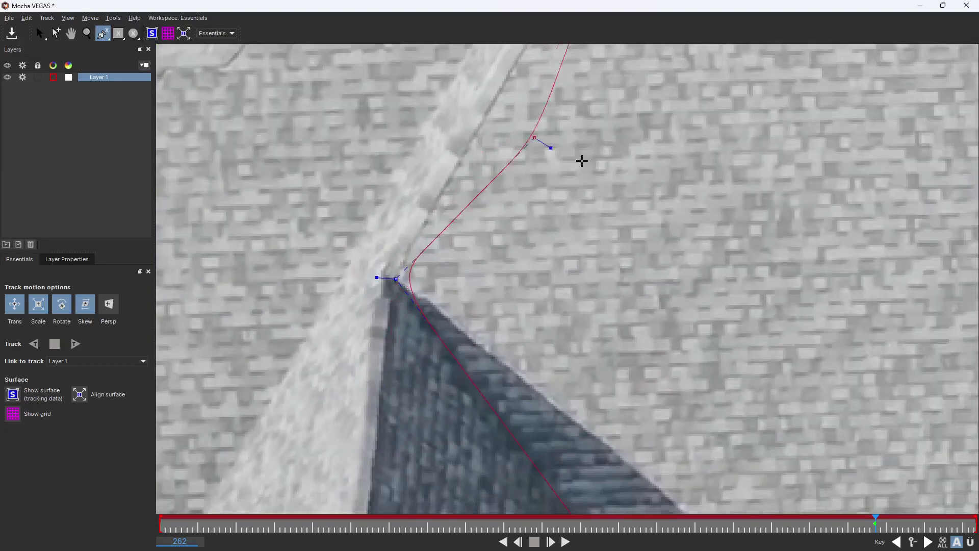
right_click(576, 176)
Zoom in and refine the spline corners onto the roof edges
scroll(445, 255, "up", 4)
scroll(446, 255, "down", 4)
scroll(577, 180, "up", 5)
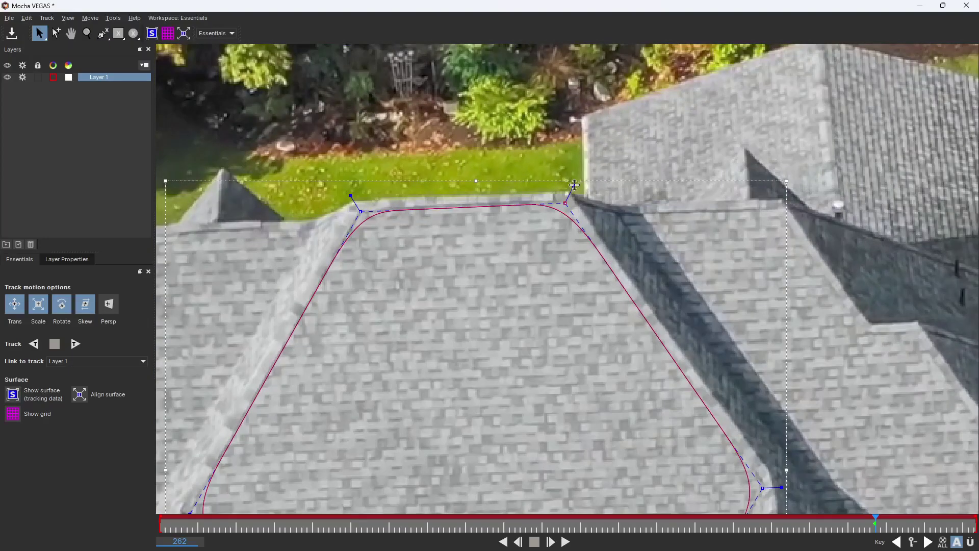
left_click_drag(575, 184, 575, 182)
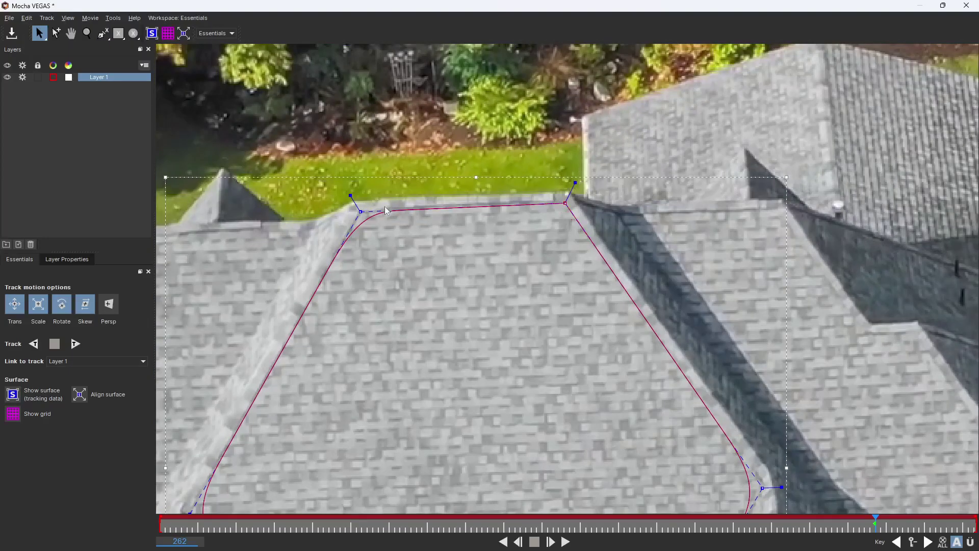
scroll(330, 176, "down", 4)
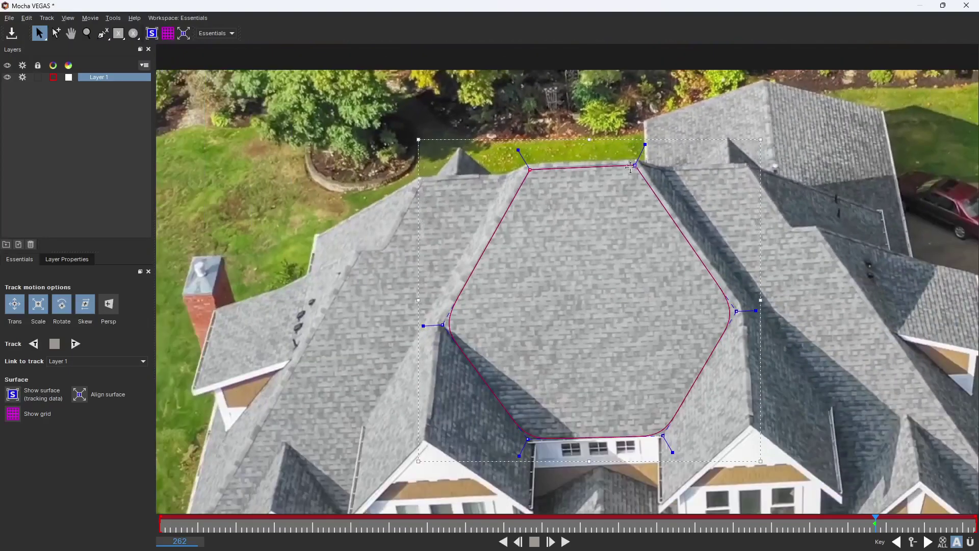
scroll(389, 336, "up", 5)
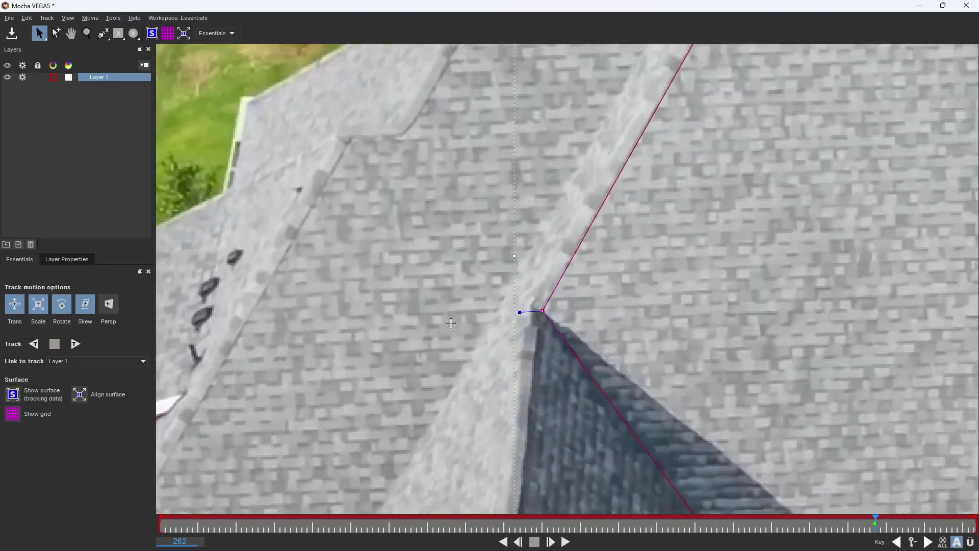
scroll(451, 323, "down", 4)
scroll(511, 407, "up", 5)
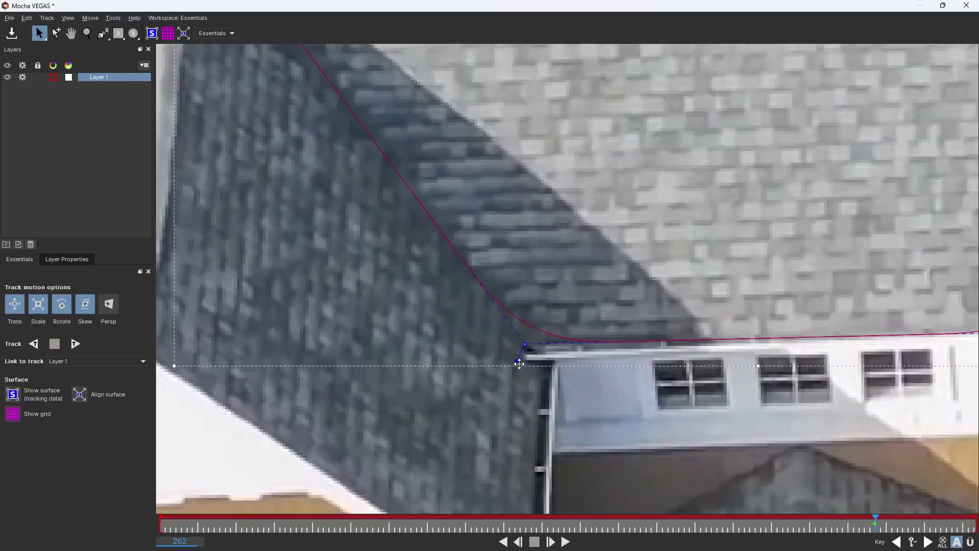
scroll(516, 360, "down", 4)
scroll(653, 357, "up", 5)
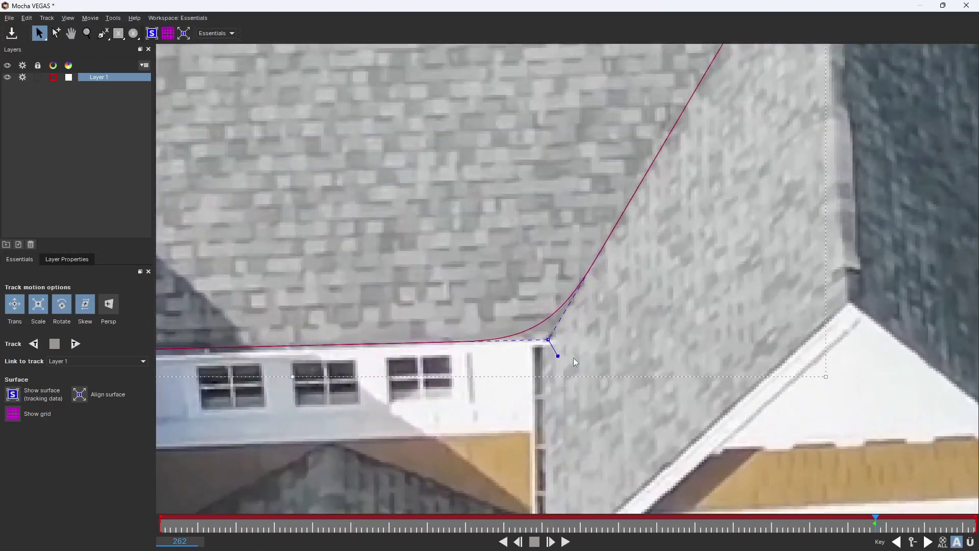
scroll(579, 375, "down", 4)
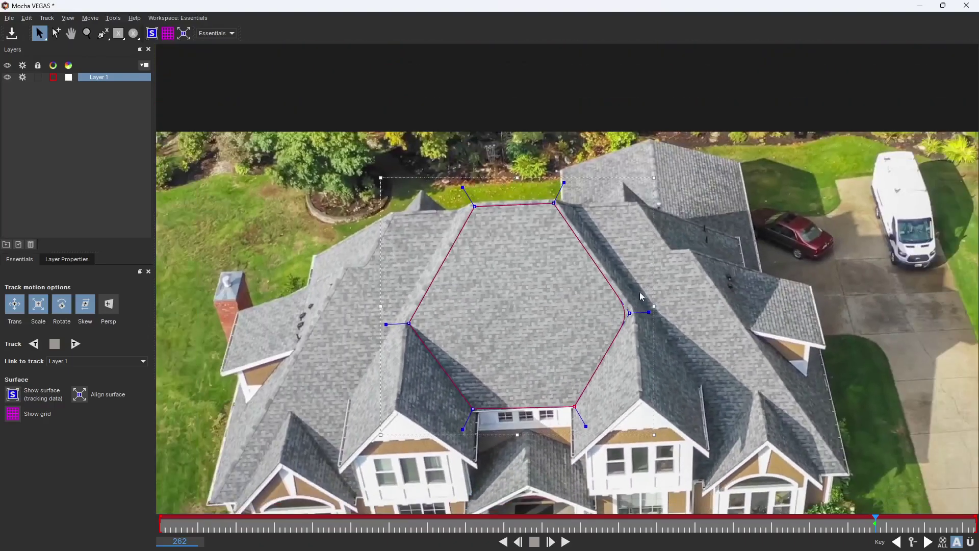
scroll(631, 320, "up", 5)
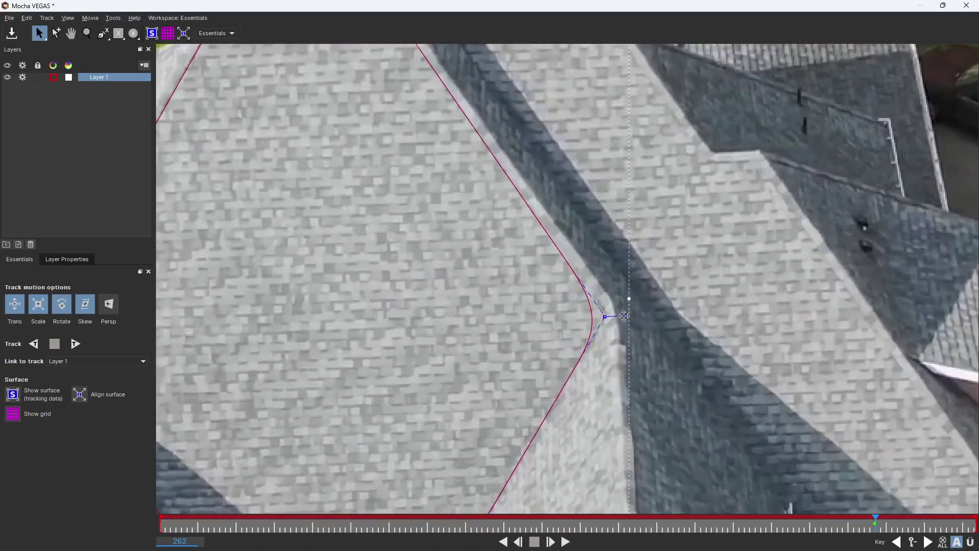
scroll(653, 316, "down", 5)
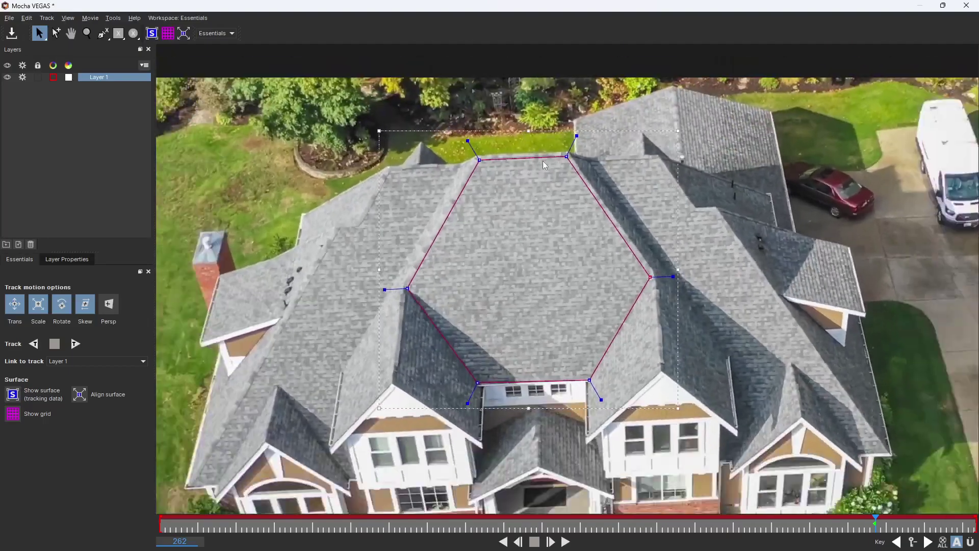
scroll(465, 75, "down", 1)
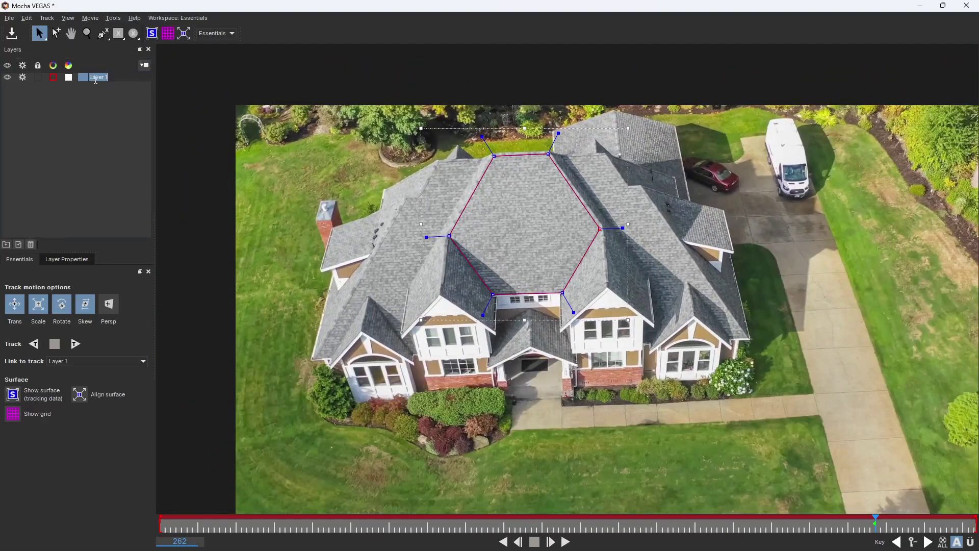
Name the layer Roof, enable perspective motion, and track it forward to frame 299
key("Return")
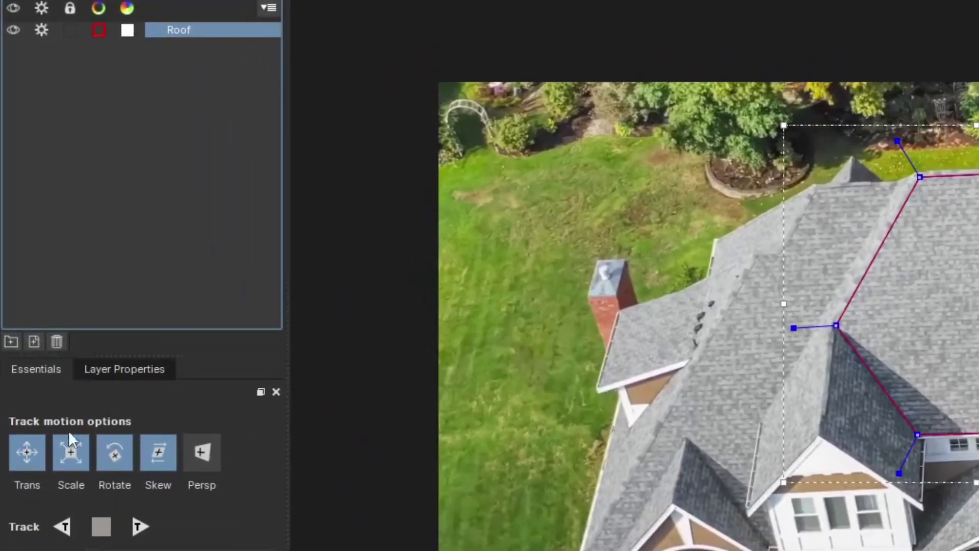
left_click(32, 464)
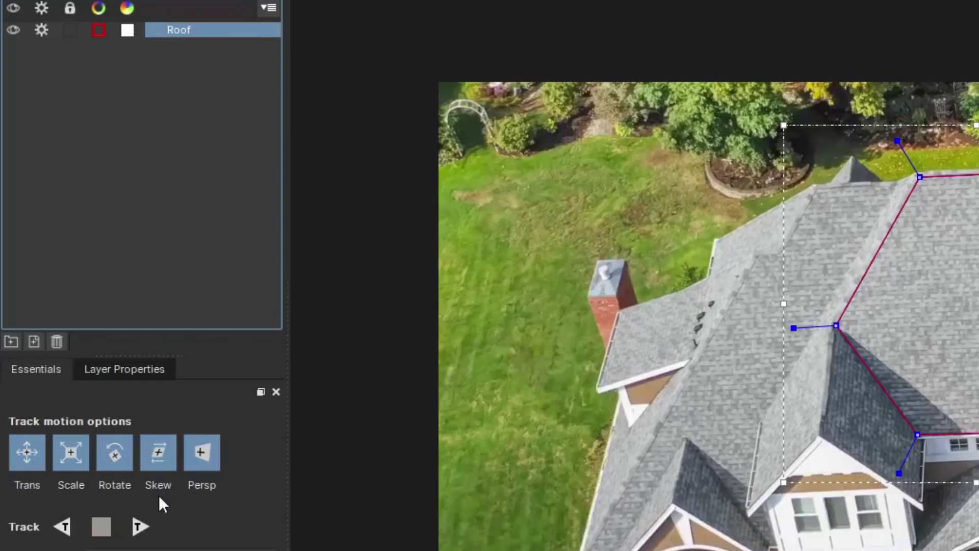
left_click(142, 526)
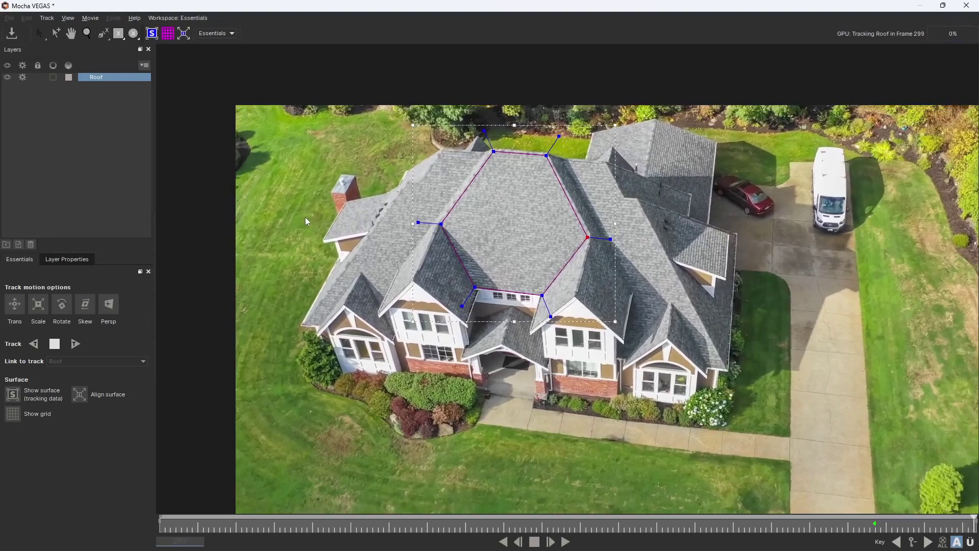
From frame 261, track the Roof shape backward to frame 0 and scrub to review
left_click(876, 532)
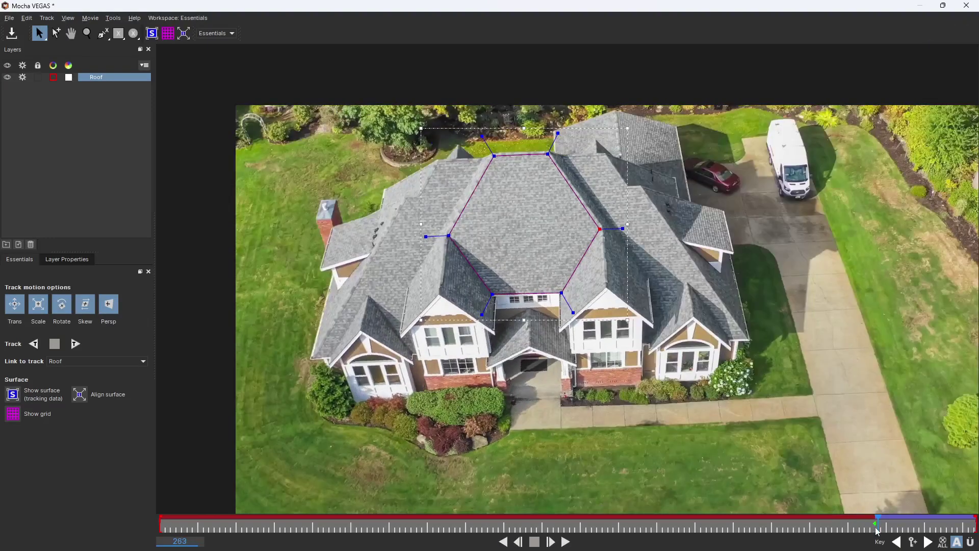
left_click_drag(875, 525, 873, 529)
left_click(36, 345)
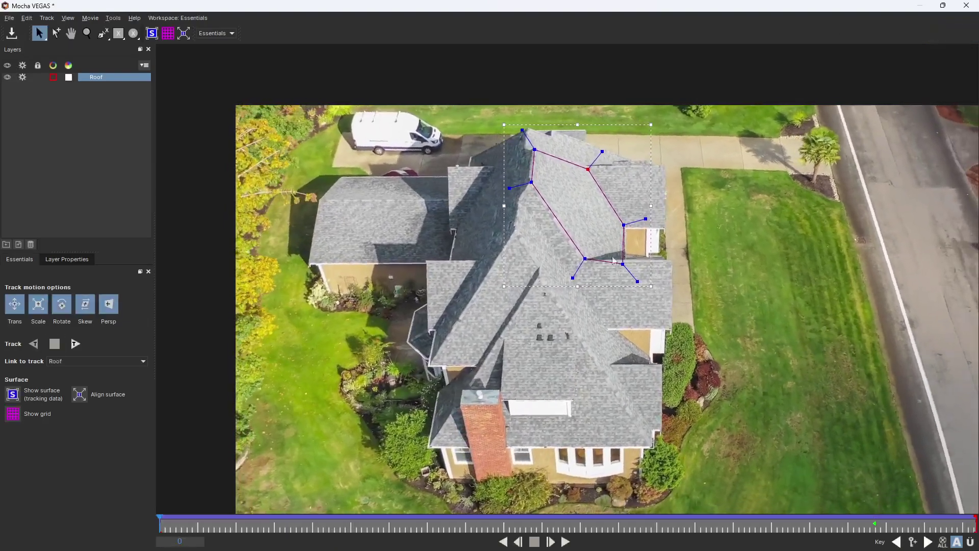
left_click_drag(161, 516, 849, 494)
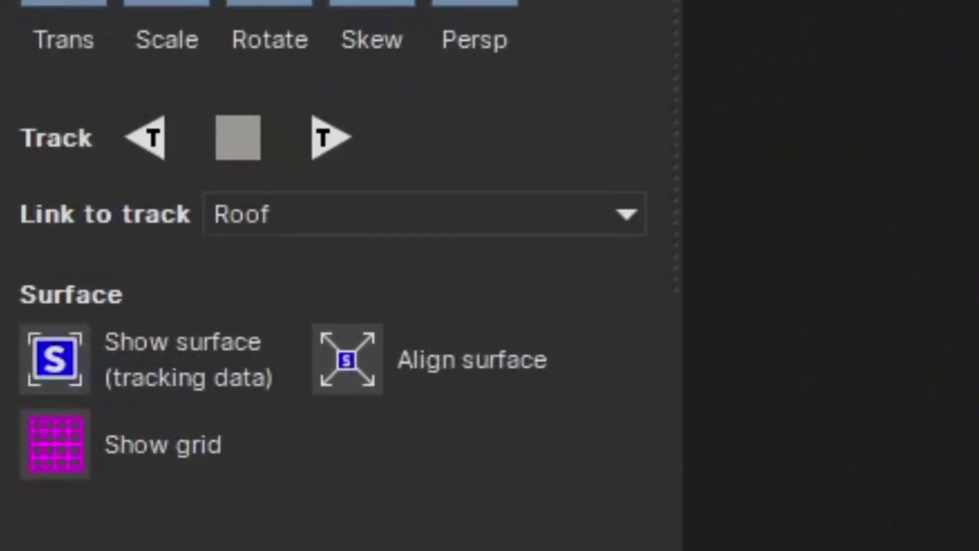
Show the tracking surface and drag its four corners onto the hexagonal roof's corners
left_click(70, 363)
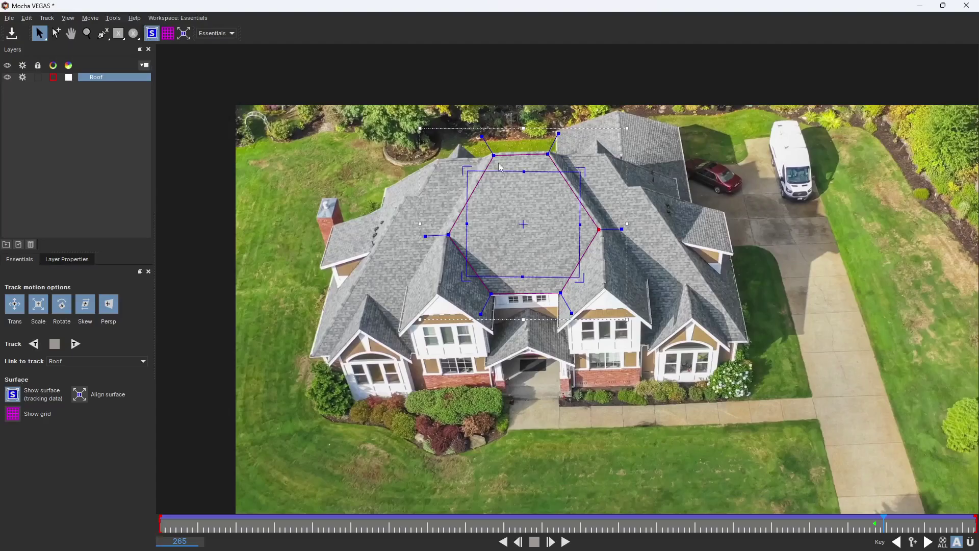
scroll(455, 170, "up", 4)
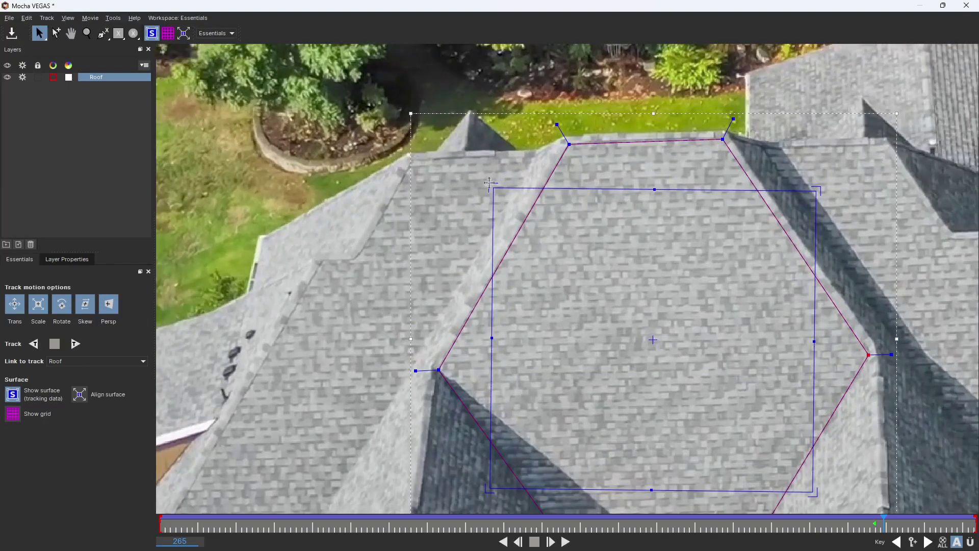
left_click_drag(489, 183, 429, 145)
left_click_drag(815, 190, 879, 138)
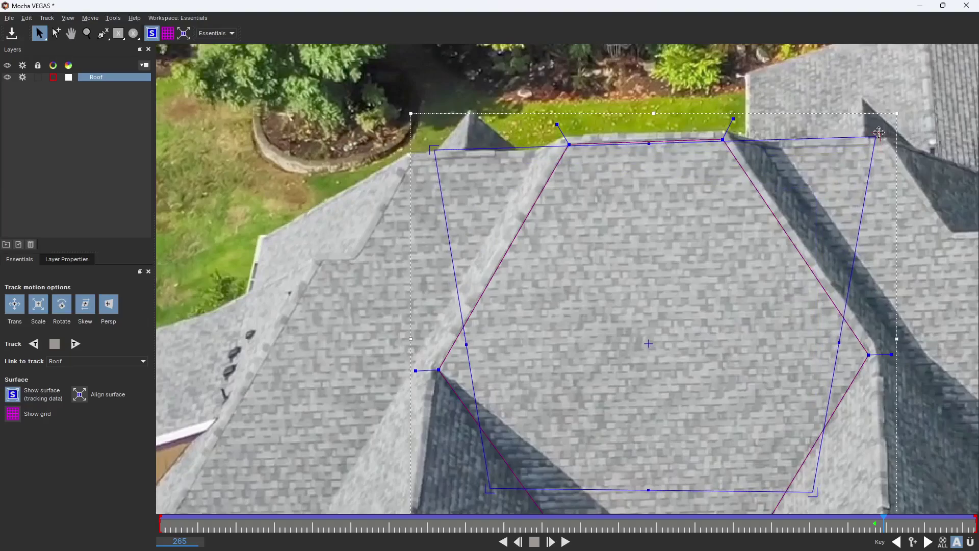
left_click_drag(879, 133, 875, 131)
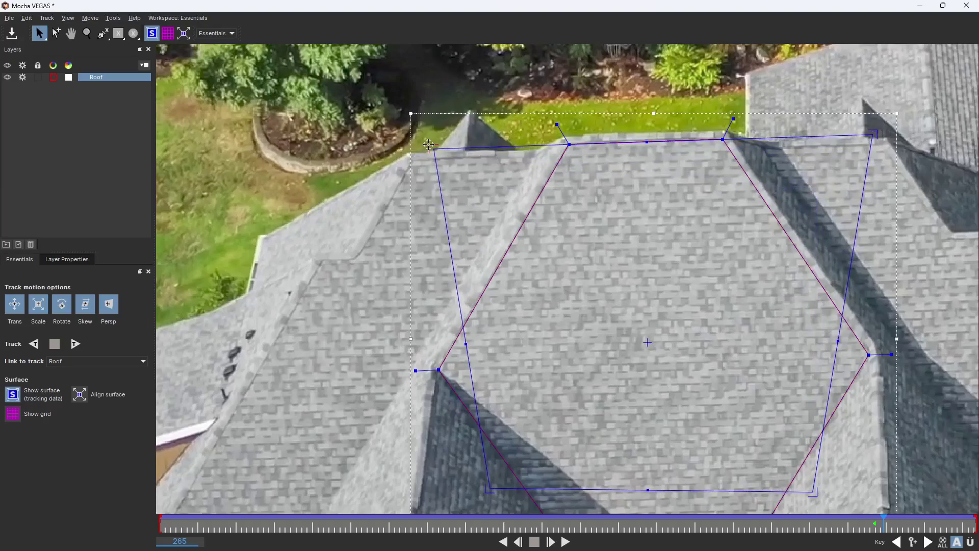
scroll(631, 280, "up", 1)
left_click_drag(715, 284, 780, 346)
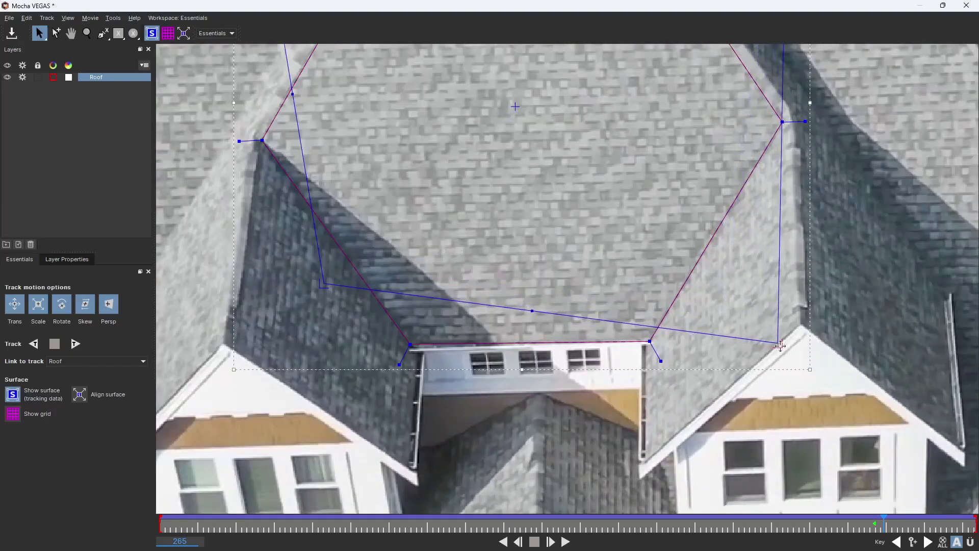
left_click_drag(320, 285, 264, 347)
left_click_drag(781, 346, 777, 342)
left_click_drag(264, 347, 265, 347)
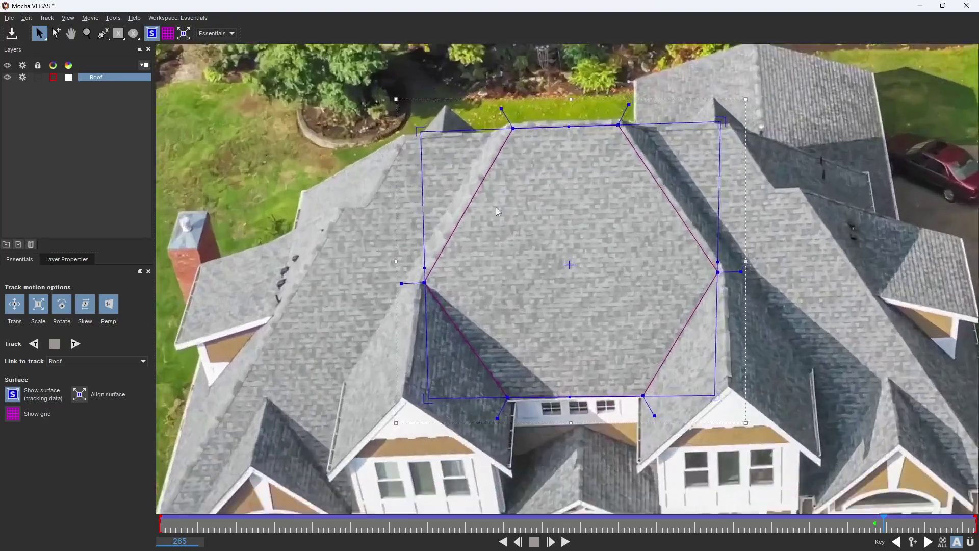
Scrub back to confirm the surface follows the roof, then deselect the Roof layer
scroll(498, 210, "down", 1)
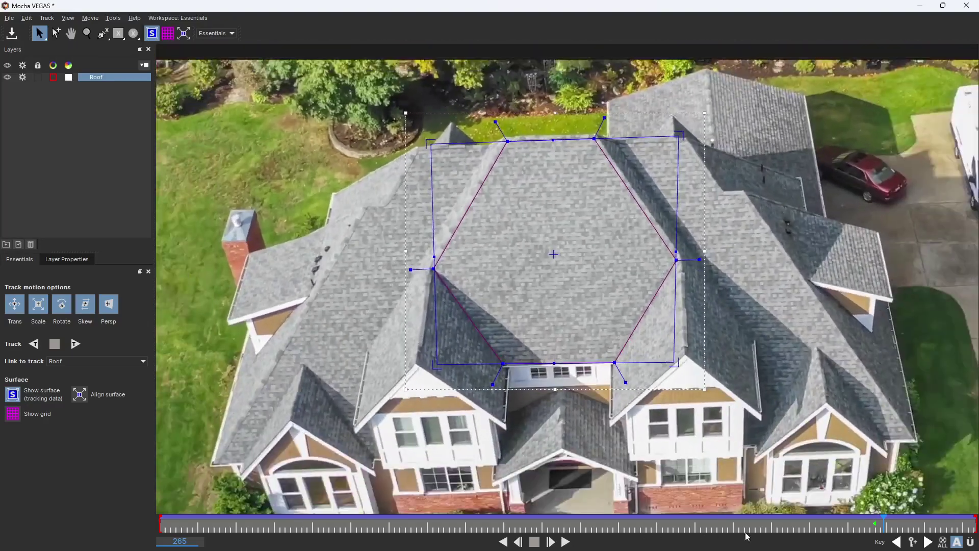
left_click_drag(882, 526, 616, 528)
scroll(592, 307, "down", 2)
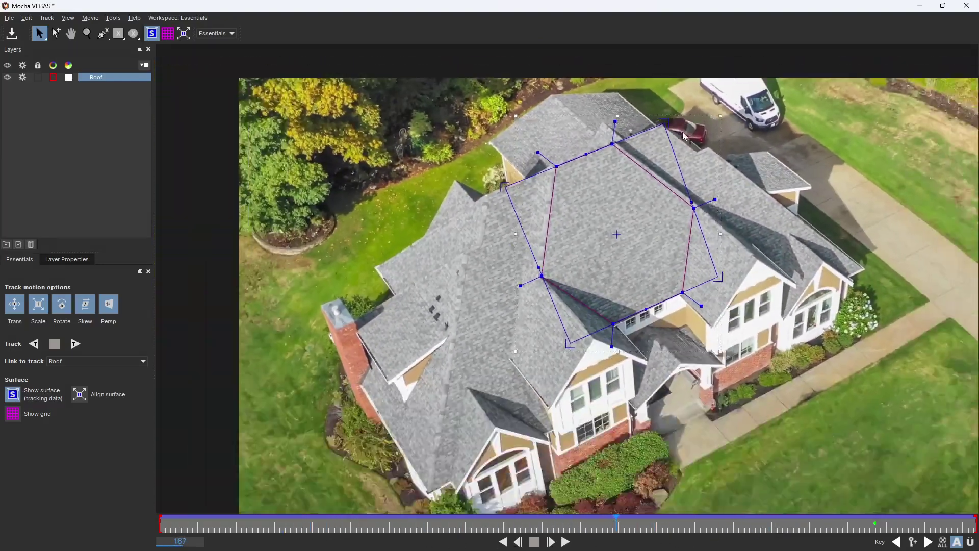
scroll(592, 307, "up", 1)
scroll(591, 307, "down", 1)
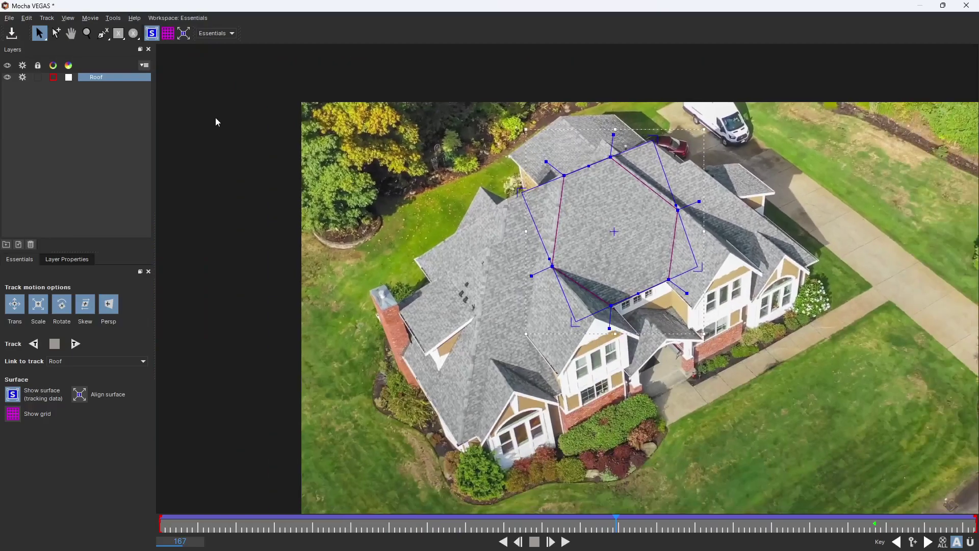
left_click(106, 114)
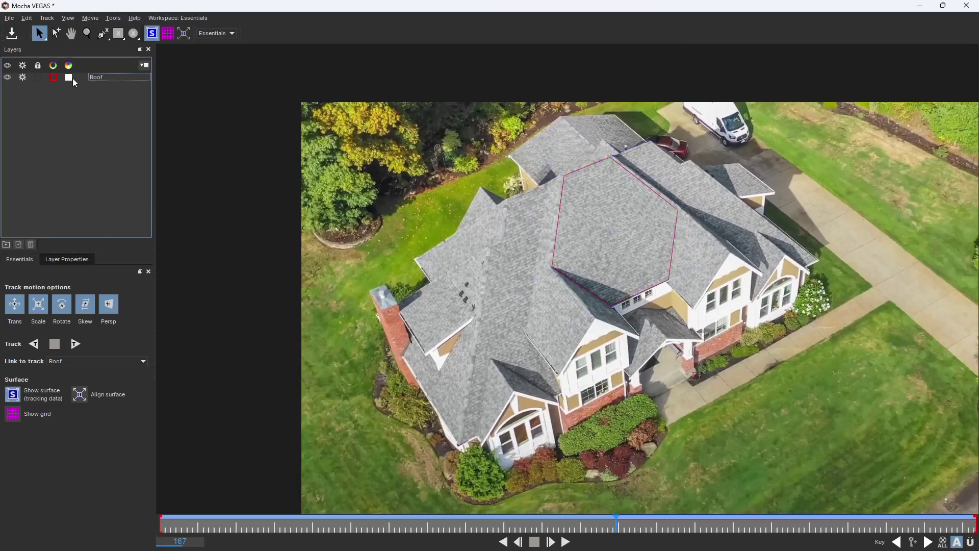
Draw an ellipse X-Spline circle around the chimney cap, creating Layer 2
left_click(132, 33)
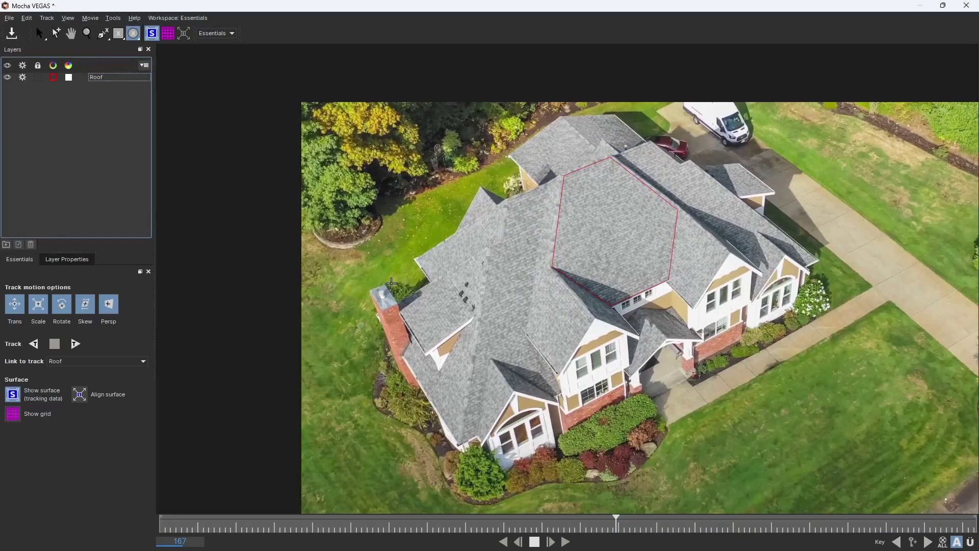
left_click(392, 285)
left_click(382, 322)
left_click_drag(450, 319, 408, 273)
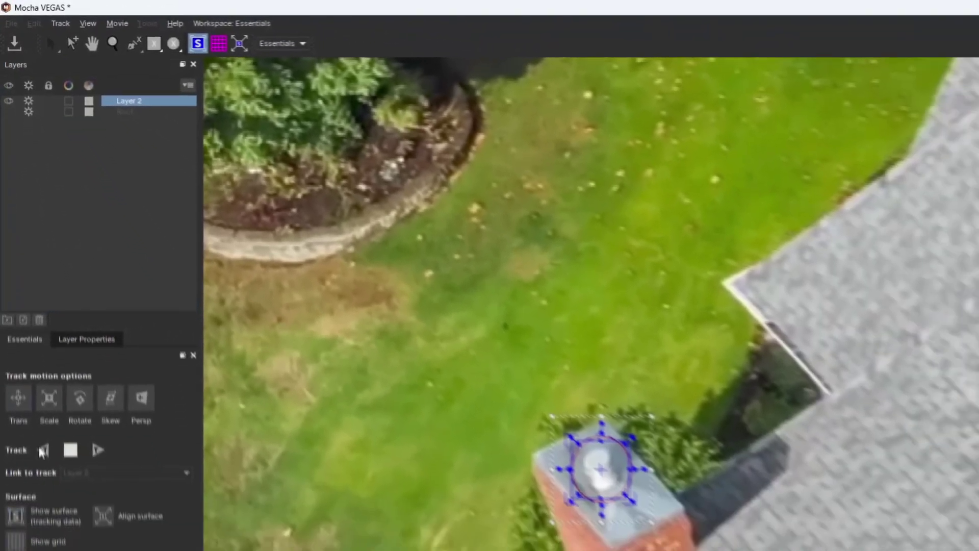
Lock the Roof layer, then track the chimney circle backward and forward from frame 167
left_click(33, 347)
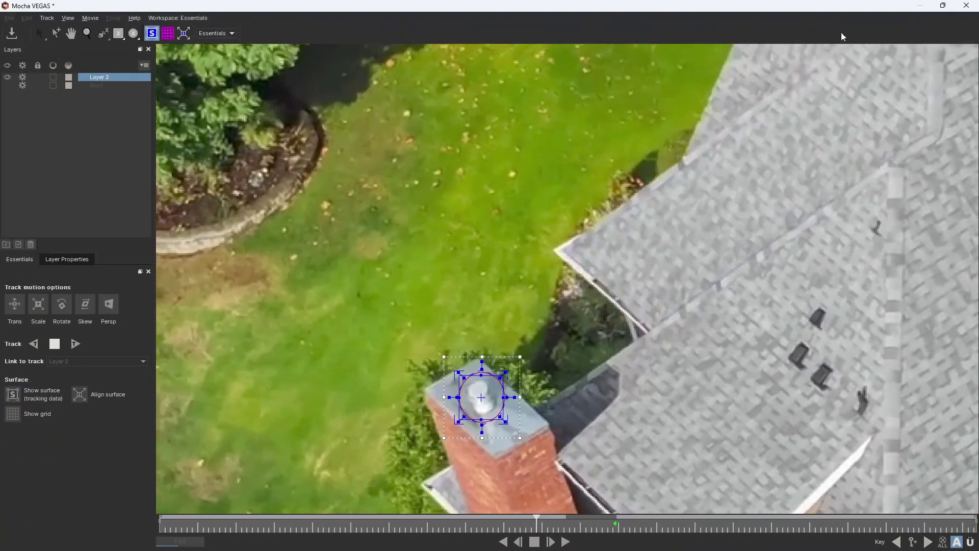
left_click(54, 344)
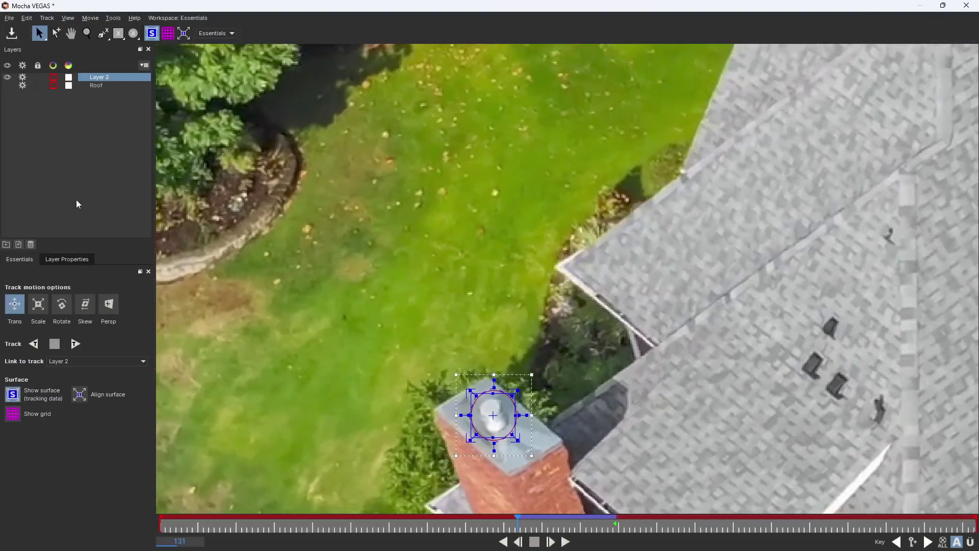
left_click(36, 86)
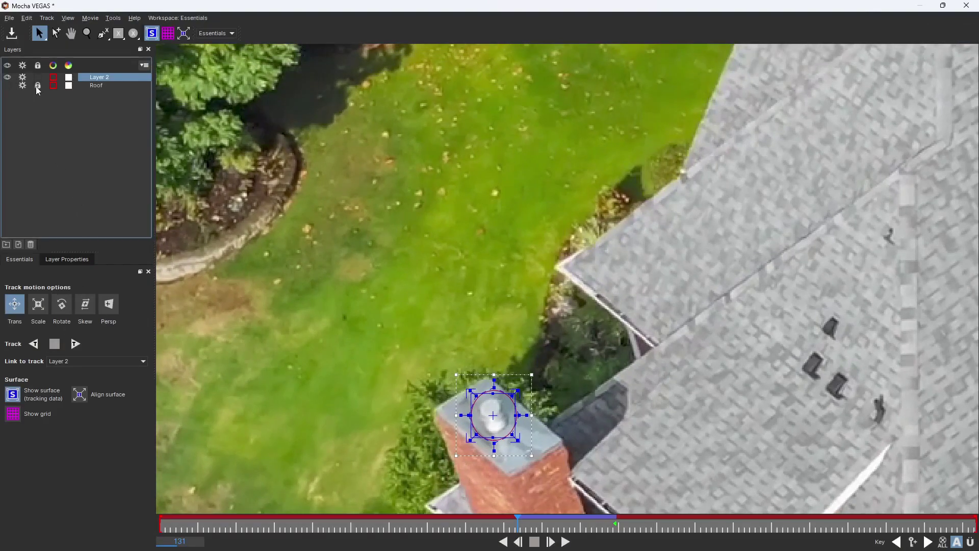
left_click(33, 344)
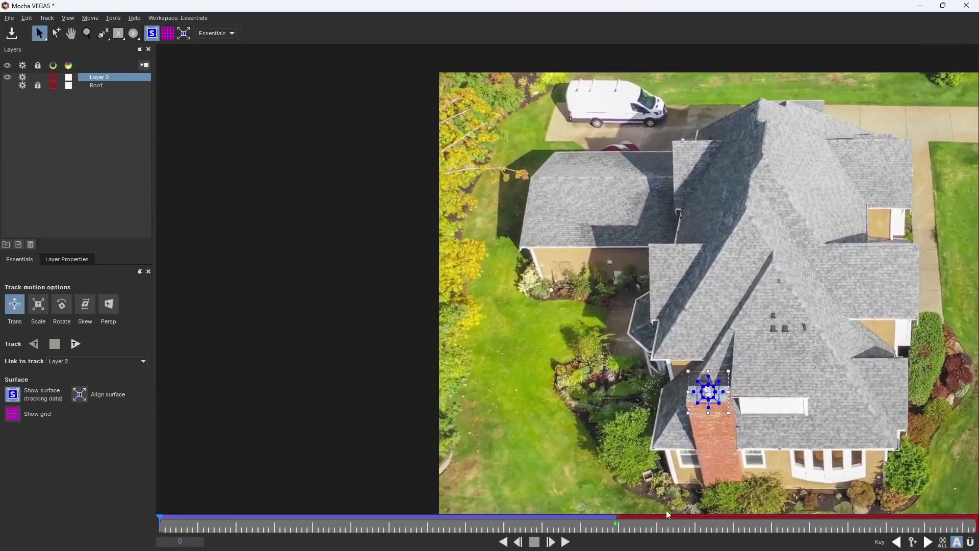
left_click(616, 526)
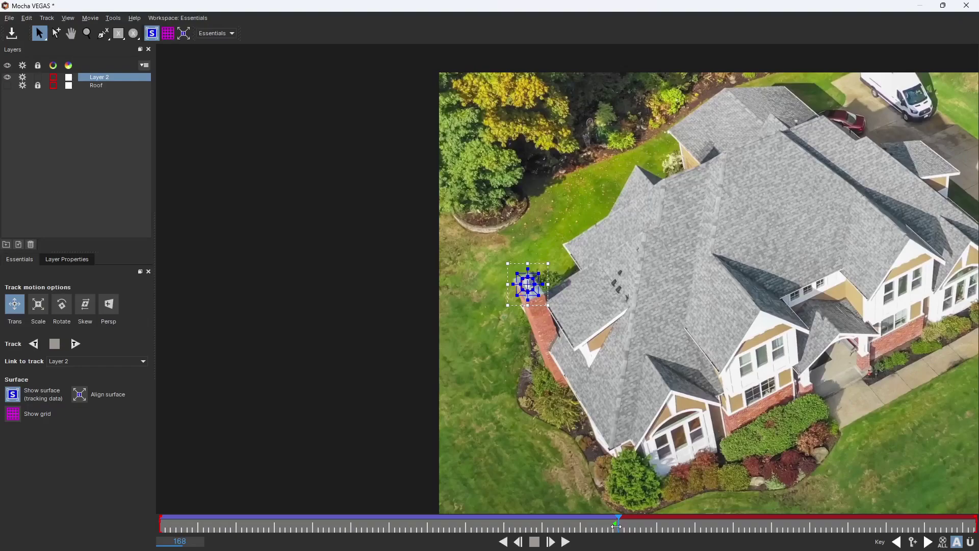
left_click(614, 527)
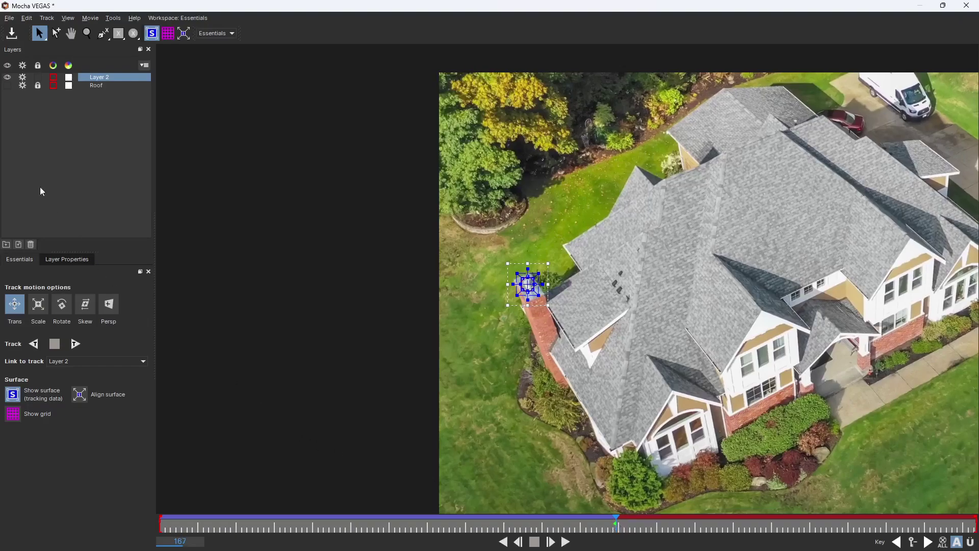
left_click(75, 344)
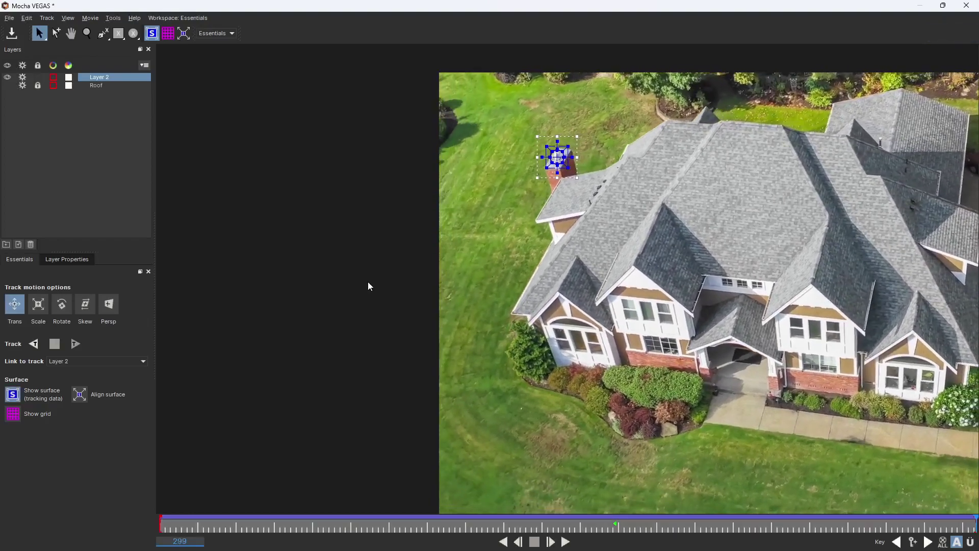
Rename Layer 2 to 'Spot' and make the Roof layer visible again
double_click(100, 78)
type("Spot")
key("Return")
left_click(14, 86)
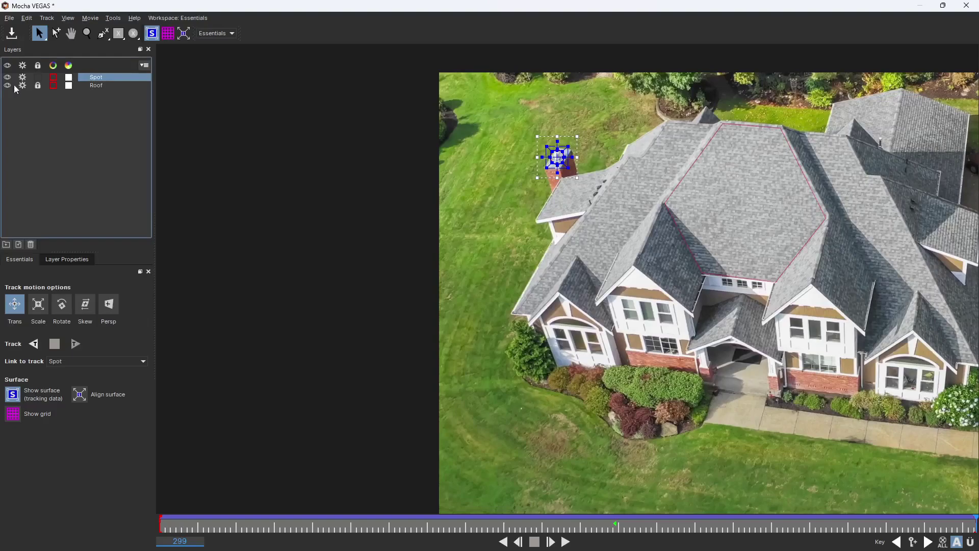
scroll(659, 136, "down", 3)
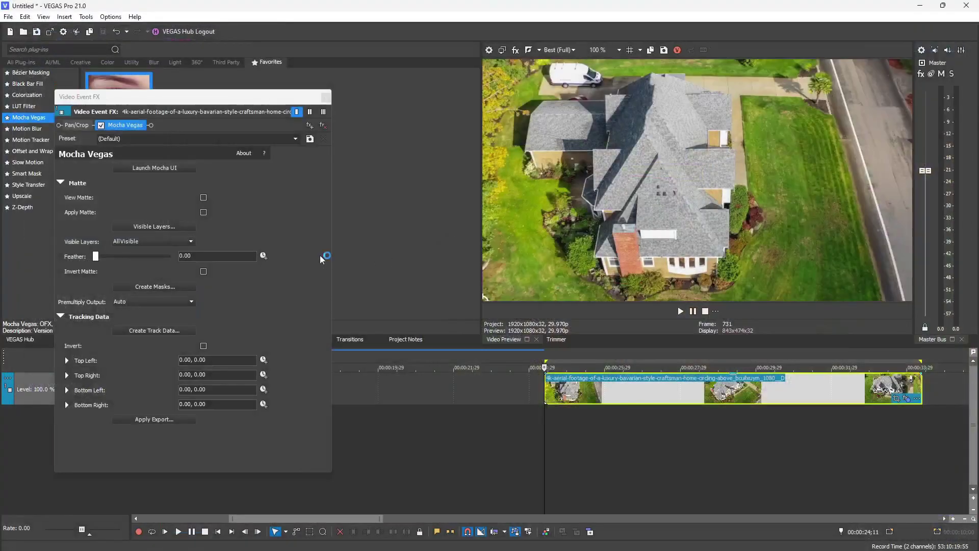
Apply and invert the Mocha matte over the footage, playing back to compare
left_click(204, 197)
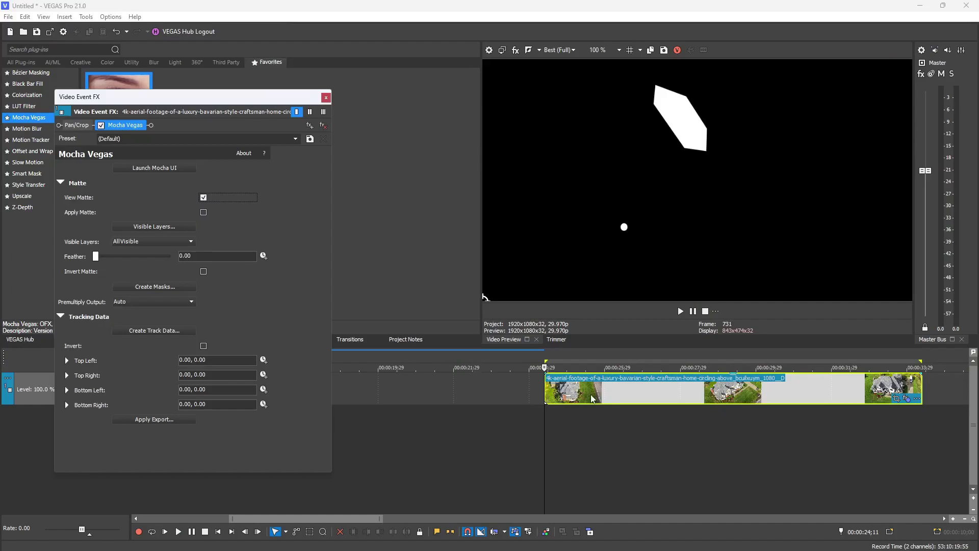
left_click_drag(591, 393, 727, 394)
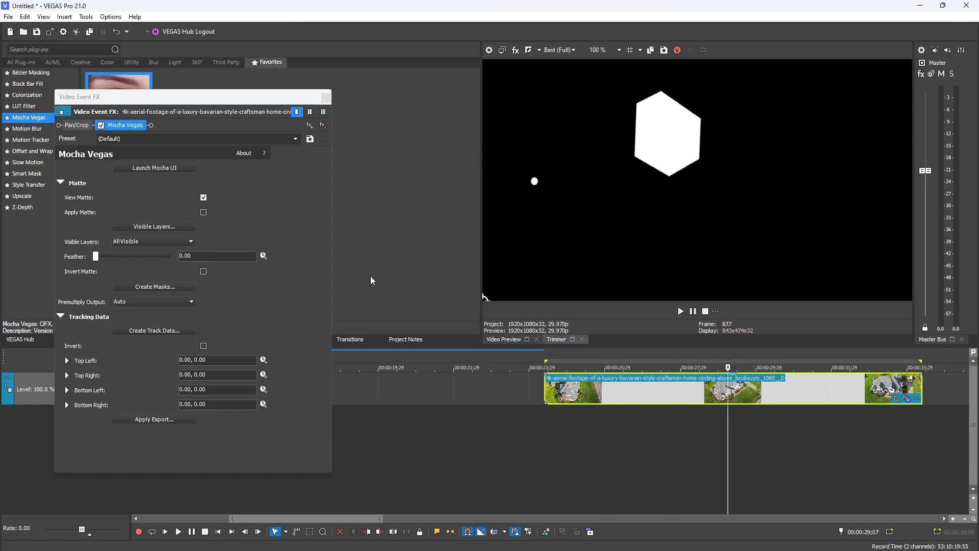
left_click(203, 213)
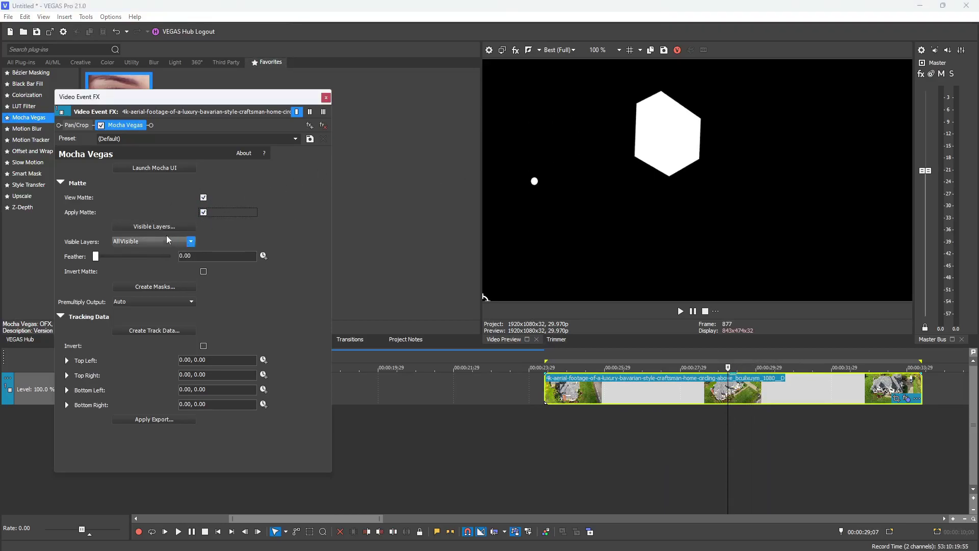
left_click(204, 272)
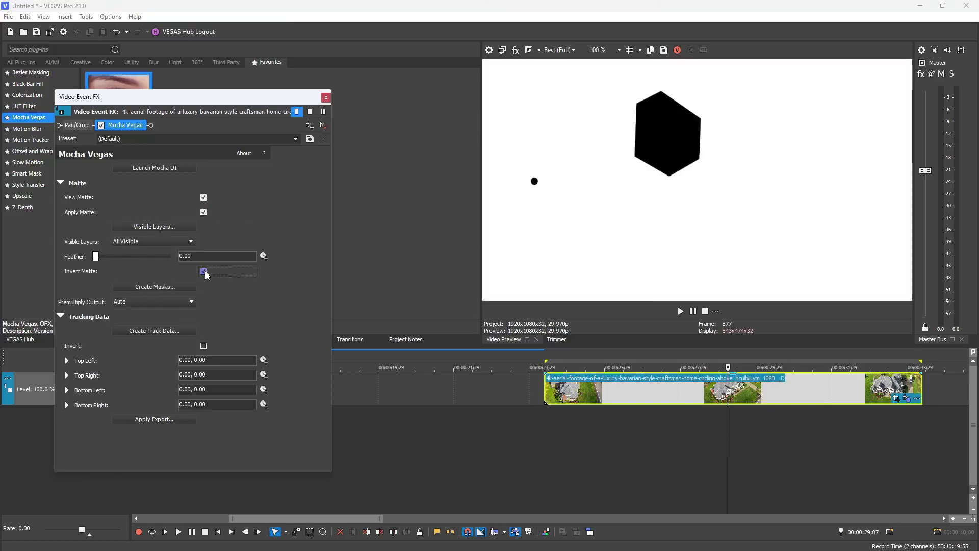
left_click(204, 198)
left_click(203, 212)
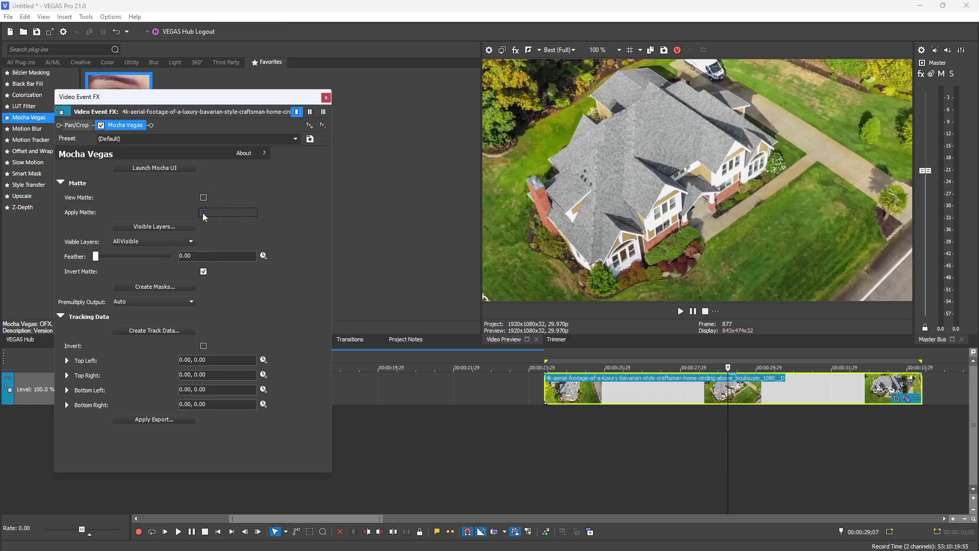
left_click(203, 213)
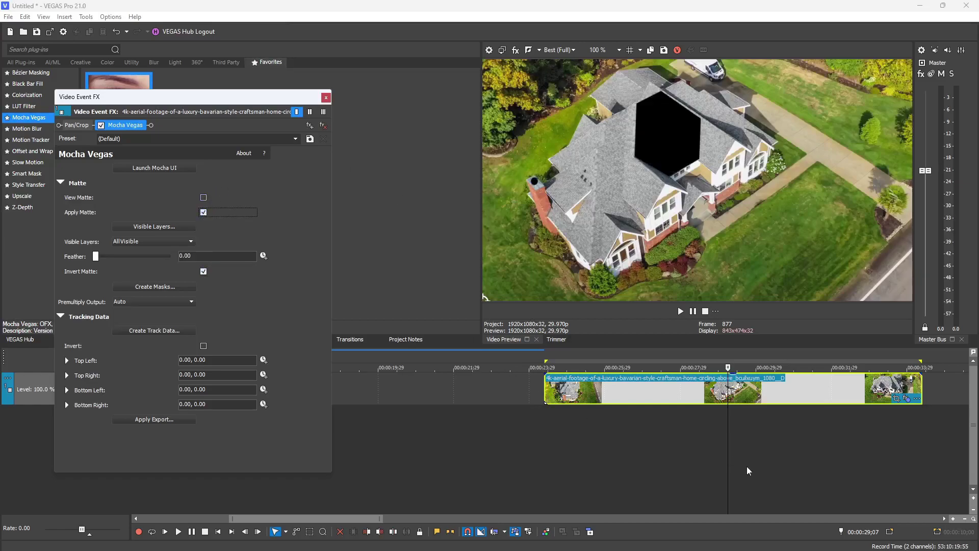
left_click(733, 457)
key("space")
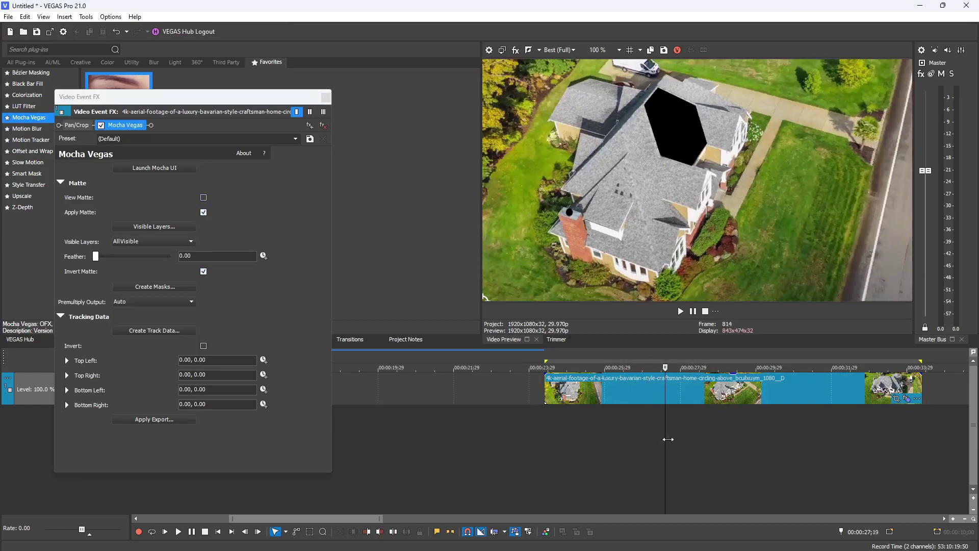
key("space")
left_click(203, 212)
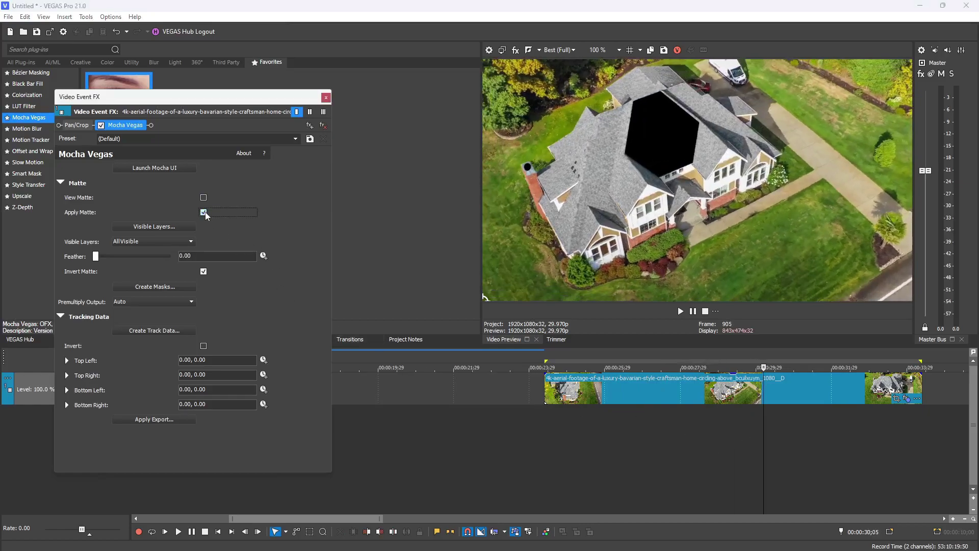
Test hiding and reshowing Roof in the matte, keeping feather 0.00 and All Visible layers
left_click(166, 232)
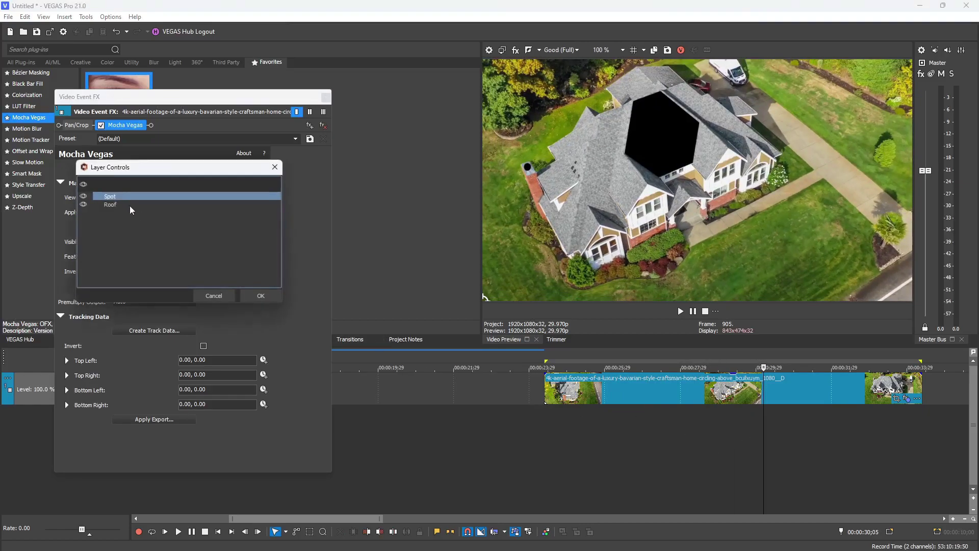
left_click(84, 205)
left_click(261, 296)
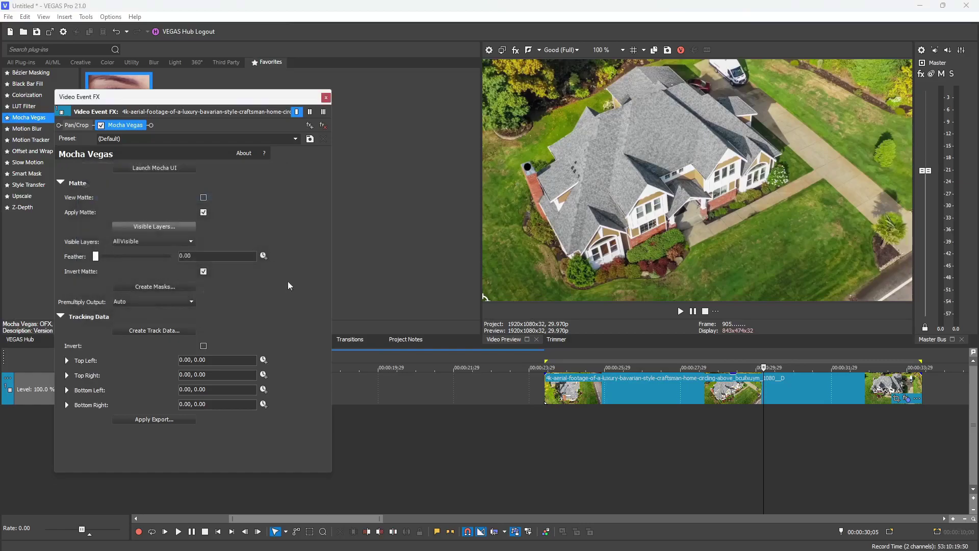
left_click(167, 229)
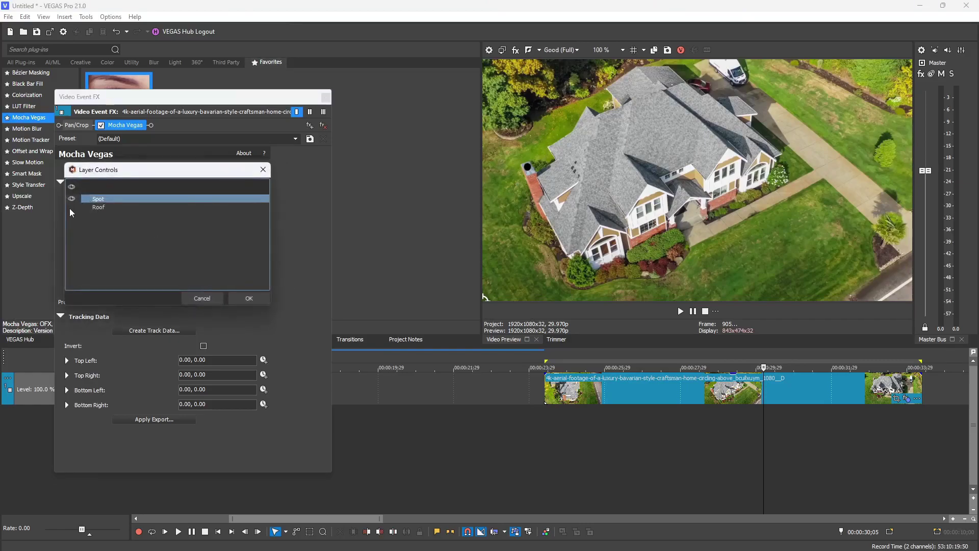
left_click(84, 204)
left_click(250, 297)
mouse_move(96, 257)
left_mouse_down()
mouse_move(121, 258)
mouse_move(91, 257)
left_mouse_up()
left_click(153, 242)
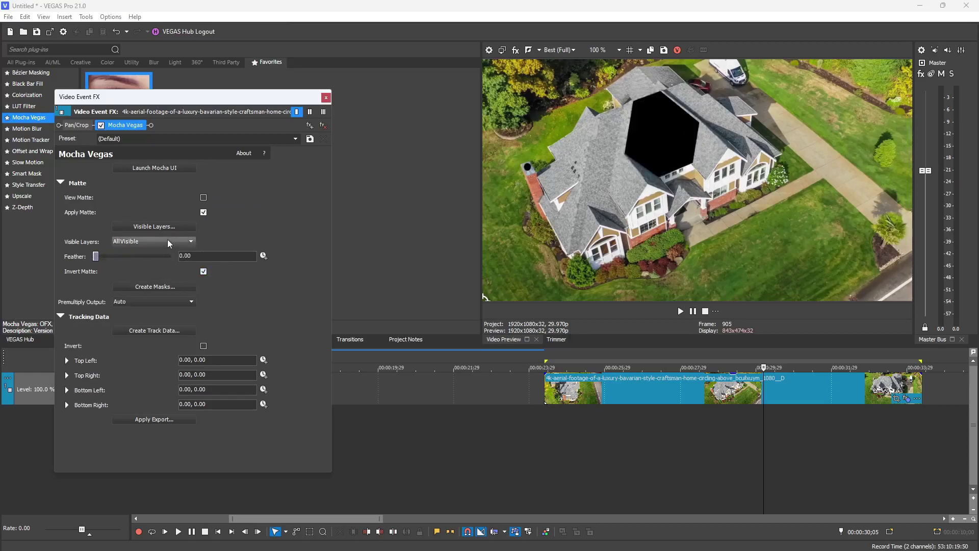
left_click(142, 251)
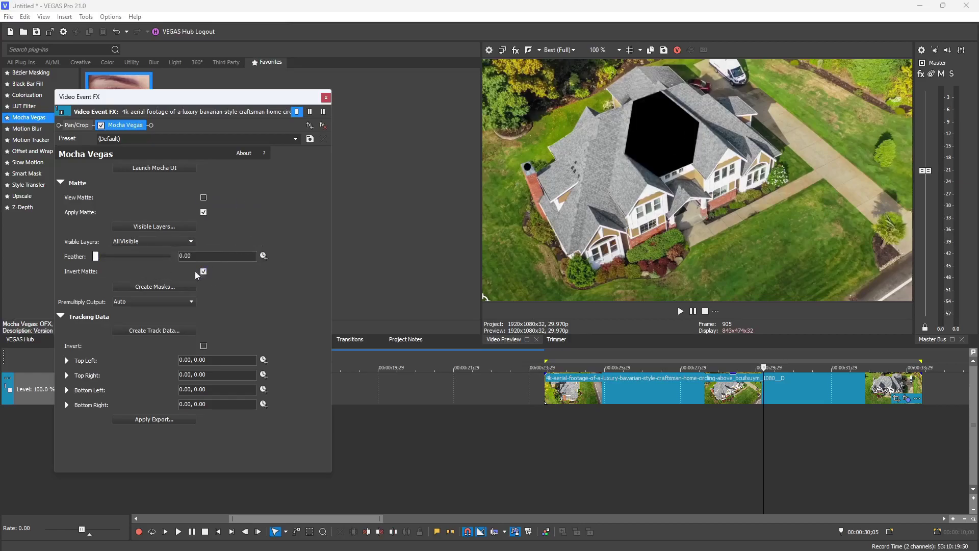
Generate Bézier masks from the tracked Mocha layers, invert them and test the blend amount
left_click(164, 287)
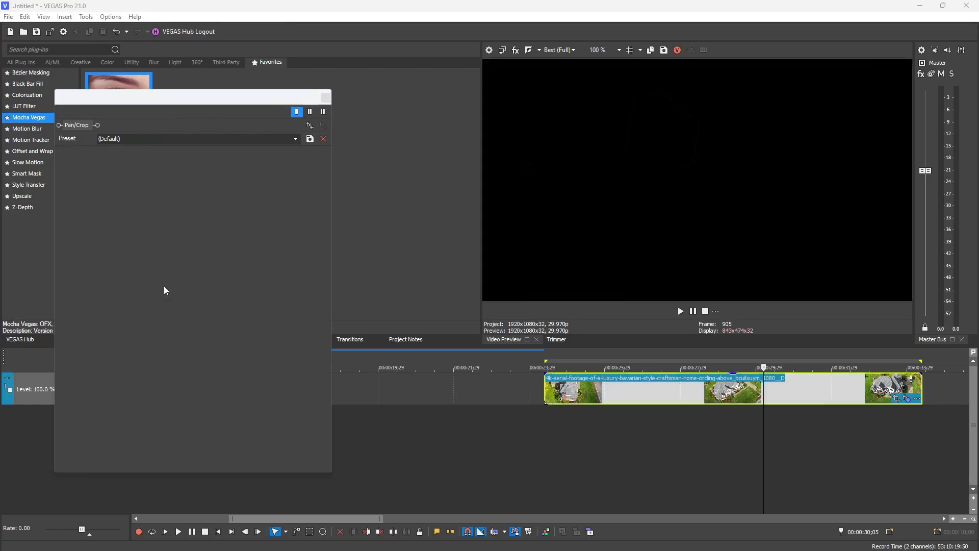
left_click(180, 126)
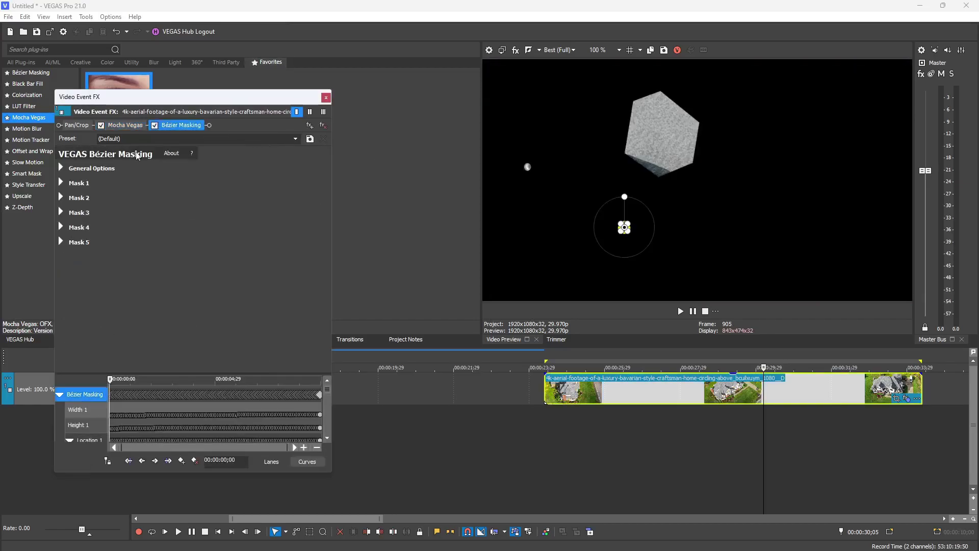
left_click(62, 168)
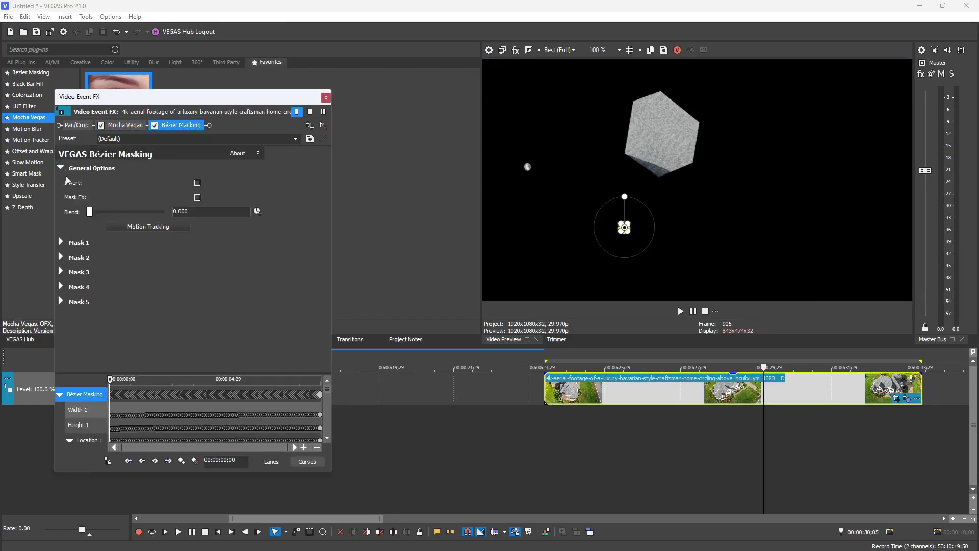
left_click(198, 183)
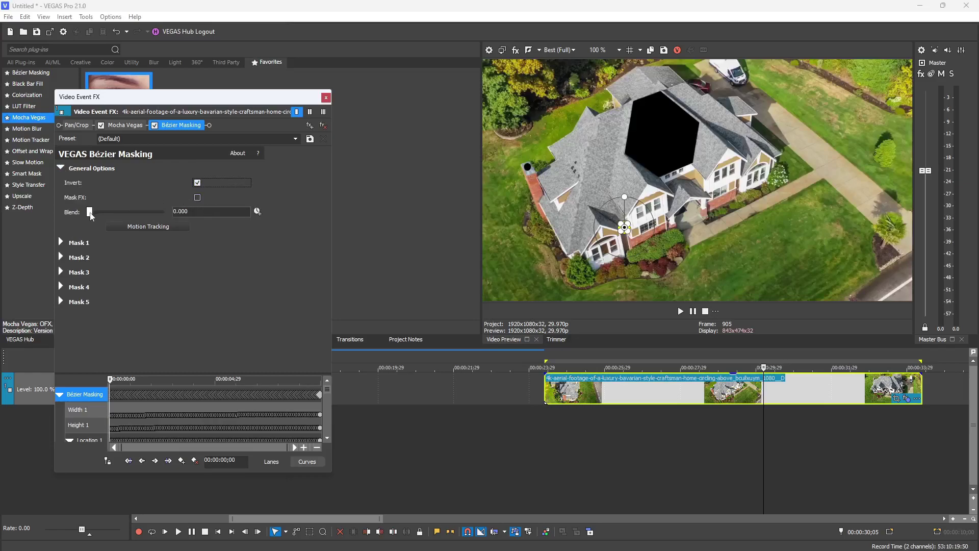
mouse_move(91, 216)
left_mouse_down()
mouse_move(159, 214)
mouse_move(90, 215)
left_mouse_up()
Toggle Mask 1 off and on, reset its feather and lower its opacity
left_click(62, 242)
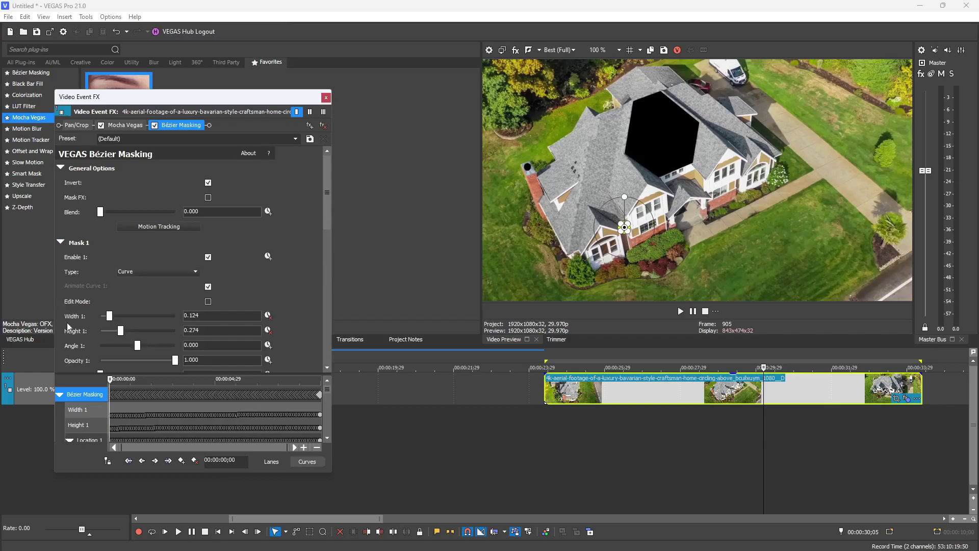
scroll(279, 231, "down", 4)
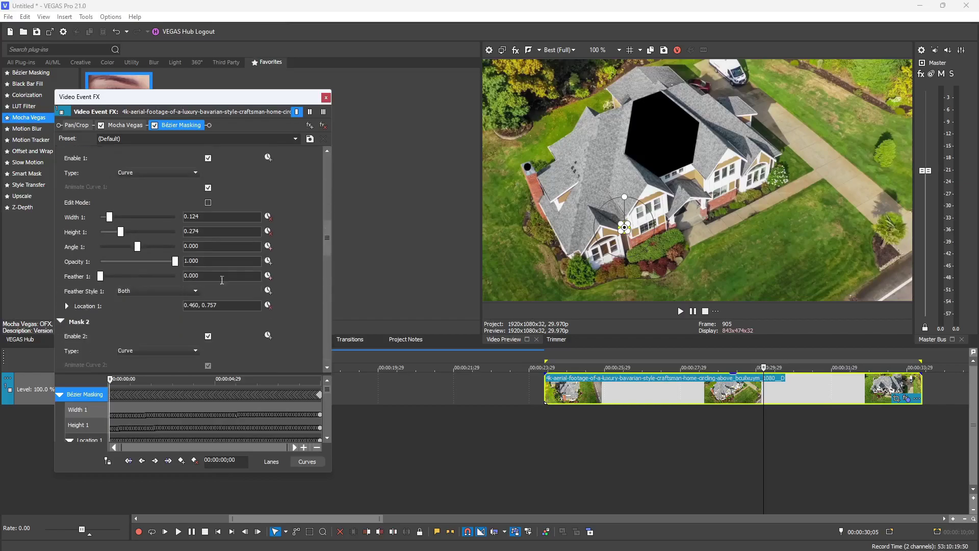
scroll(300, 252, "up", 2)
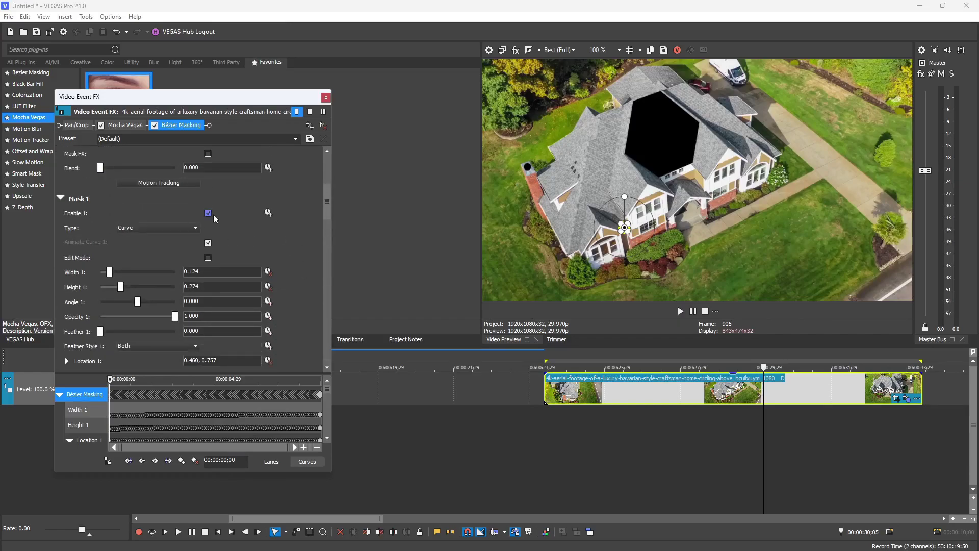
left_click(210, 214)
left_click(210, 214)
scroll(299, 218, "down", 2)
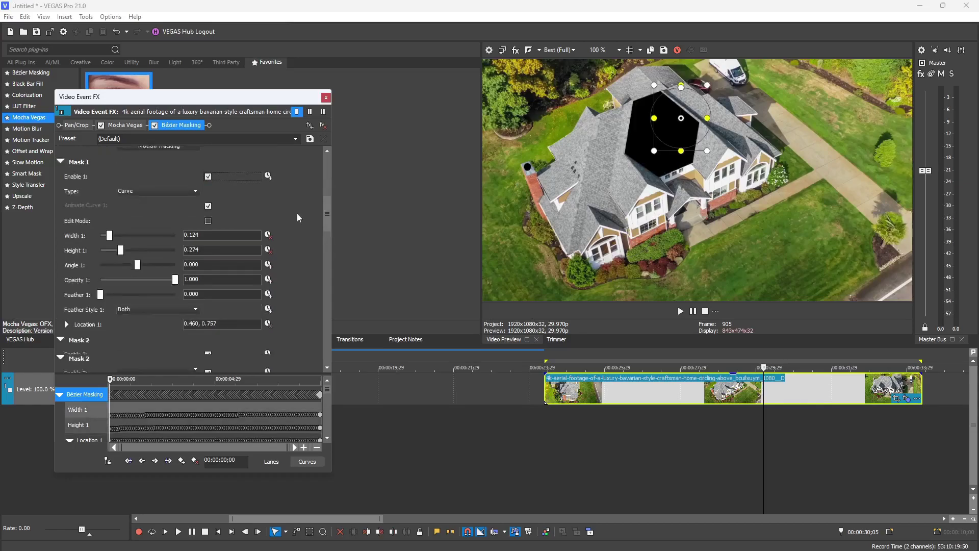
scroll(299, 218, "down", 1)
mouse_move(100, 276)
left_mouse_down()
mouse_move(131, 276)
mouse_move(100, 276)
left_mouse_up()
left_click_drag(175, 261, 210, 264)
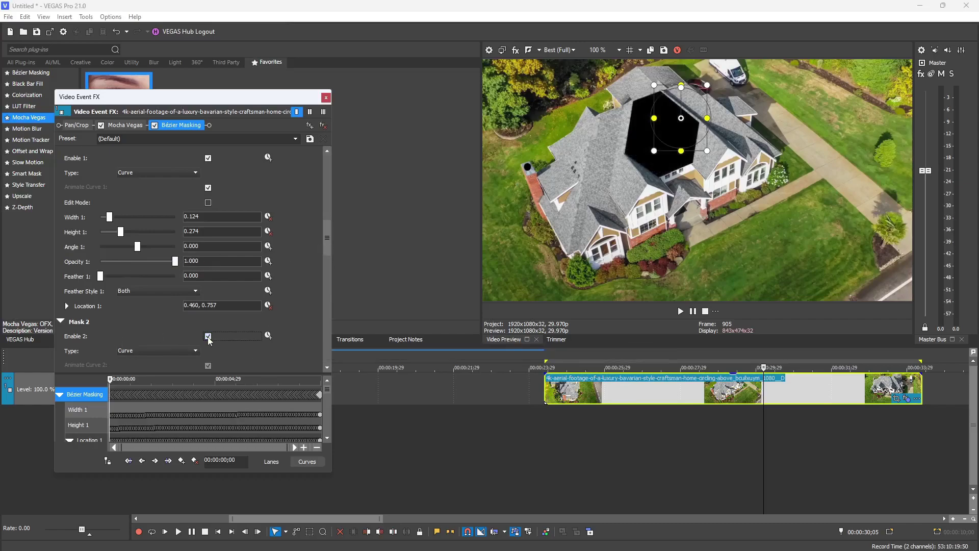
Soften Mask 2's edges and lower its opacity, then remove the Bézier Masking effect
scroll(131, 283, "down", 7)
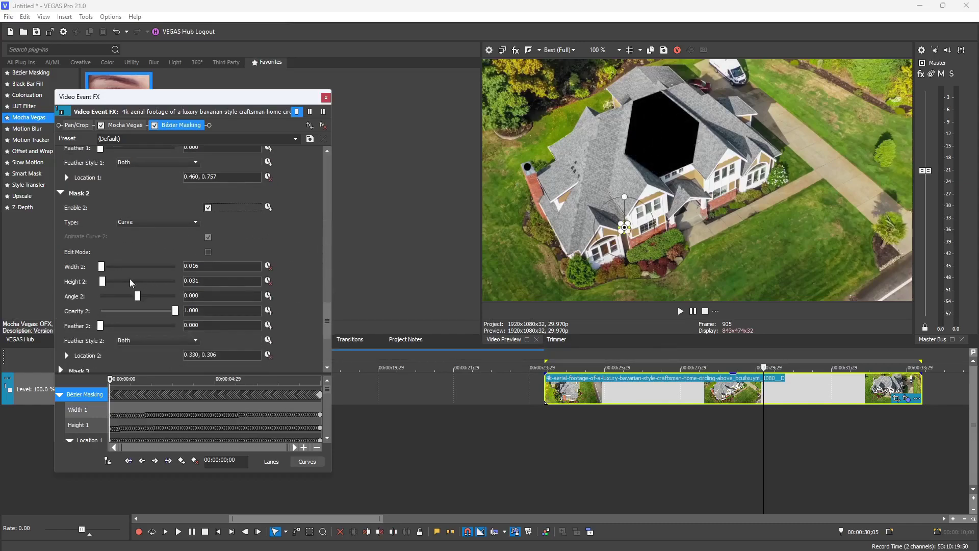
mouse_move(101, 325)
left_mouse_down()
mouse_move(114, 326)
mouse_move(101, 326)
left_mouse_up()
mouse_move(174, 310)
left_mouse_down()
mouse_move(136, 311)
mouse_move(175, 311)
left_mouse_up()
left_click(322, 126)
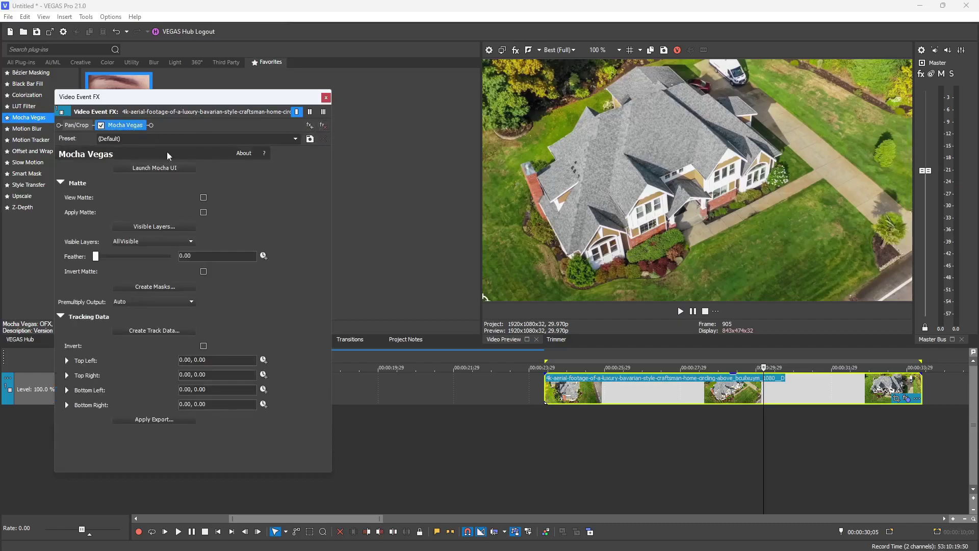
Preview the Mocha matte and set Premultiply Output to On
left_click(204, 197)
left_click(204, 197)
left_click(149, 303)
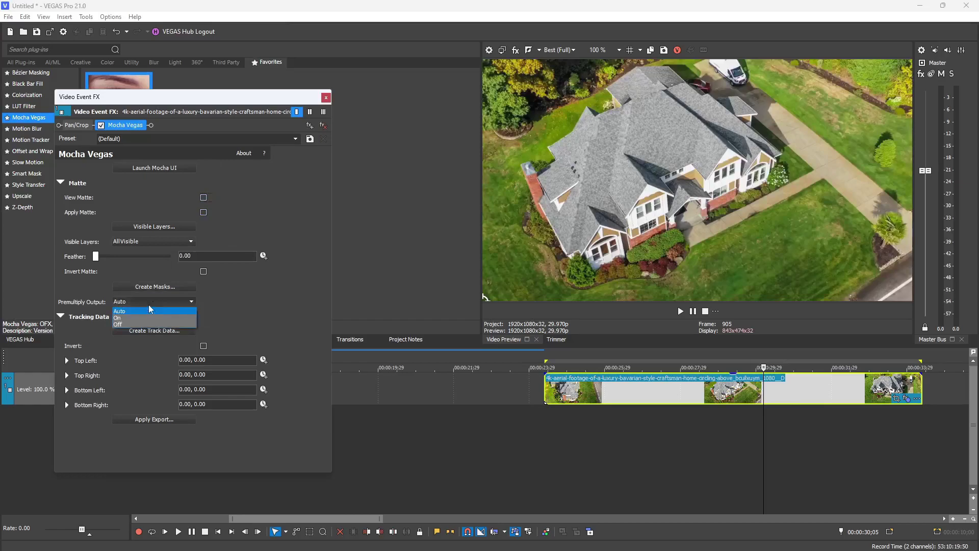
left_click(203, 212)
left_click(151, 305)
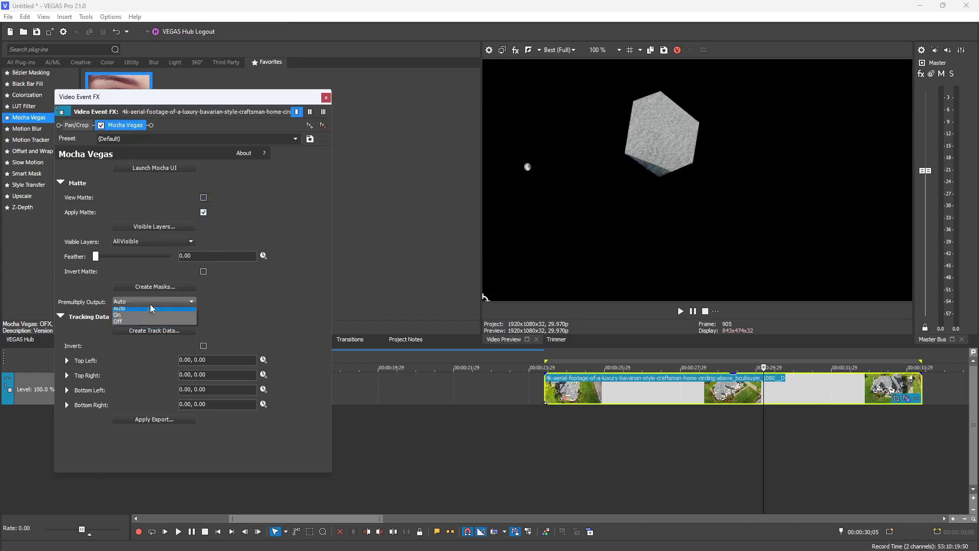
left_click(137, 315)
left_click(148, 301)
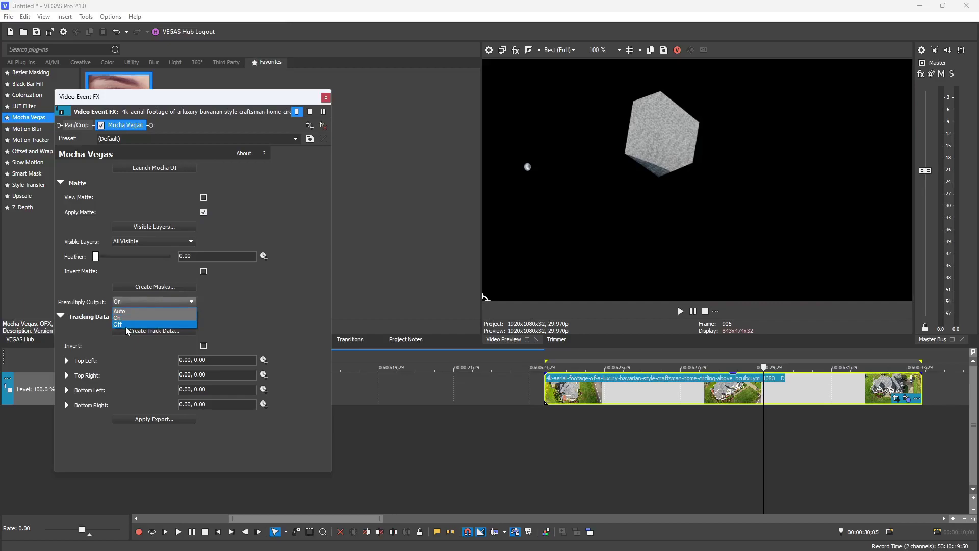
Compare premultiply Off and On, return it to Auto and turn the matte off
left_click(127, 324)
left_click(148, 301)
left_click(134, 318)
left_click(136, 301)
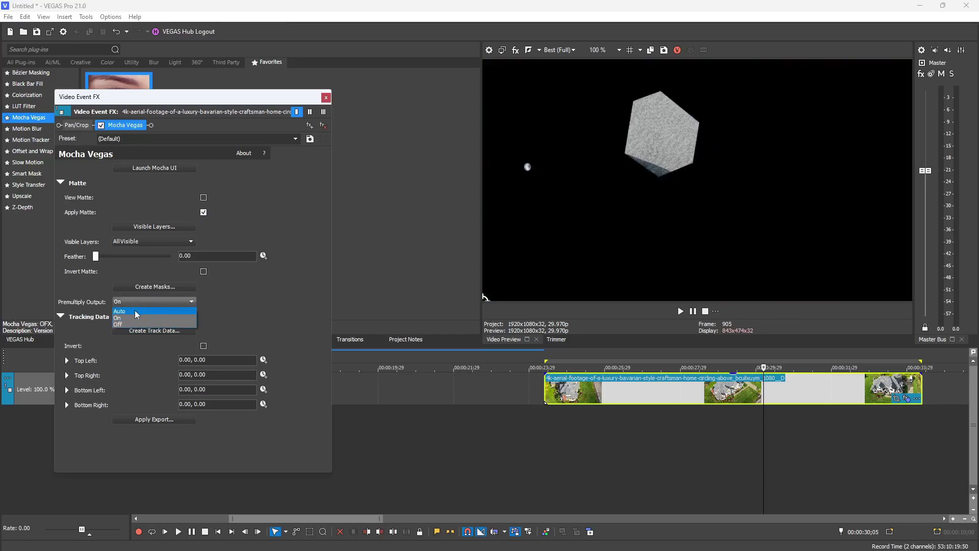
left_click(136, 312)
left_click(204, 211)
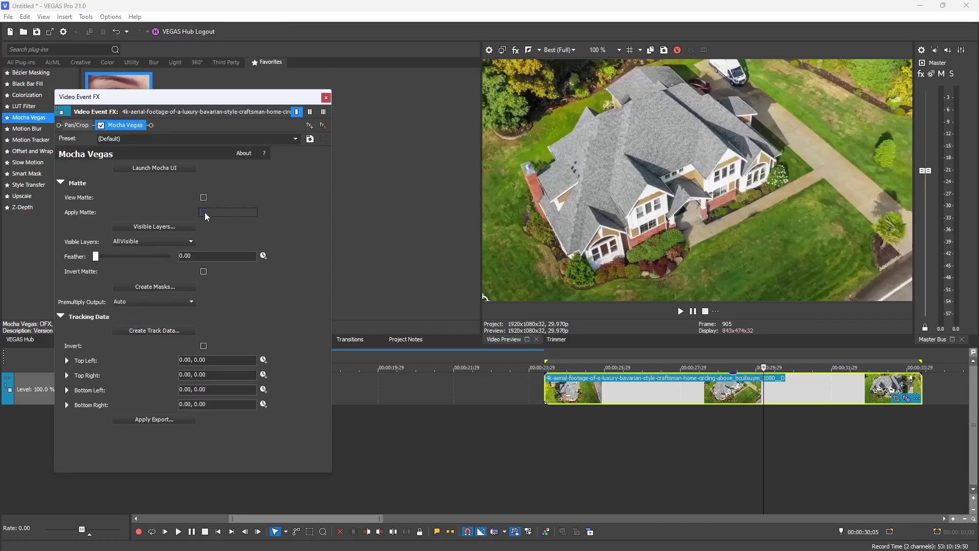
Show only the Spot layer in Layer Controls and confirm
left_click(161, 330)
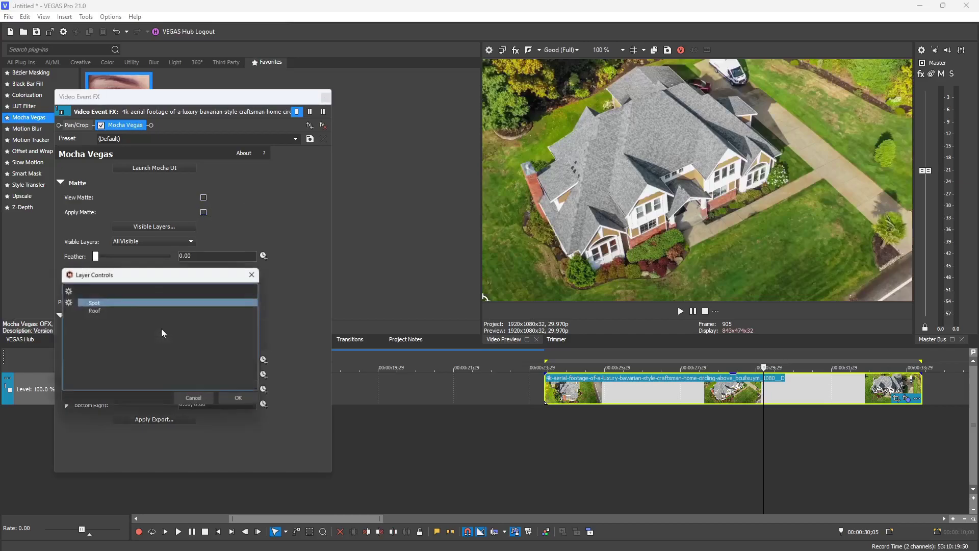
left_click(91, 309)
left_click(96, 302)
left_click(96, 311)
left_click(95, 302)
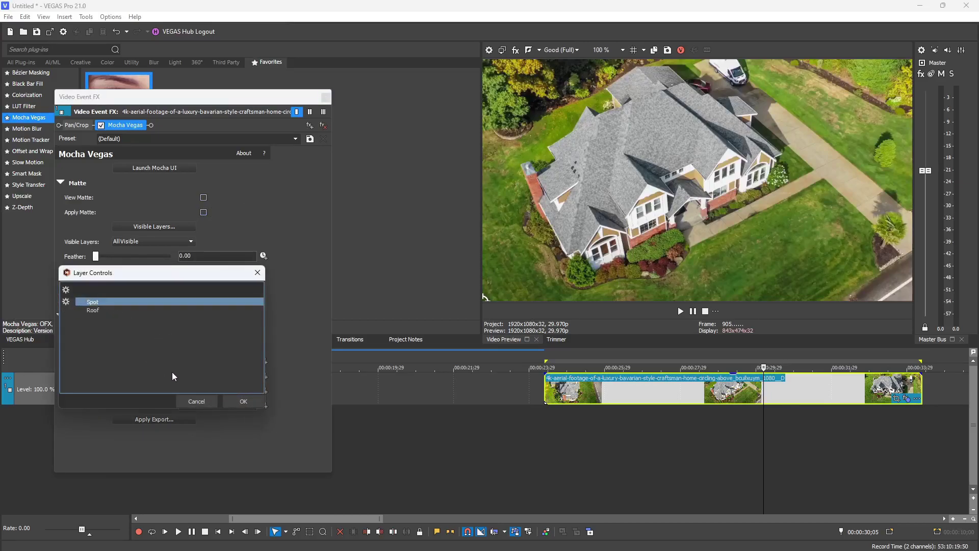
left_click(230, 397)
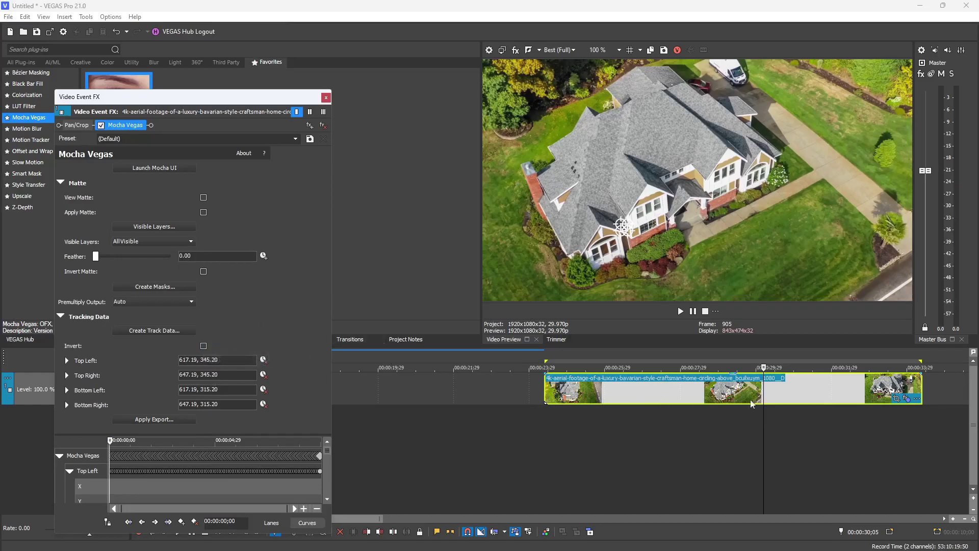
Insert an adjustment track above the drone clip at its start
left_click(545, 392)
right_click(535, 392)
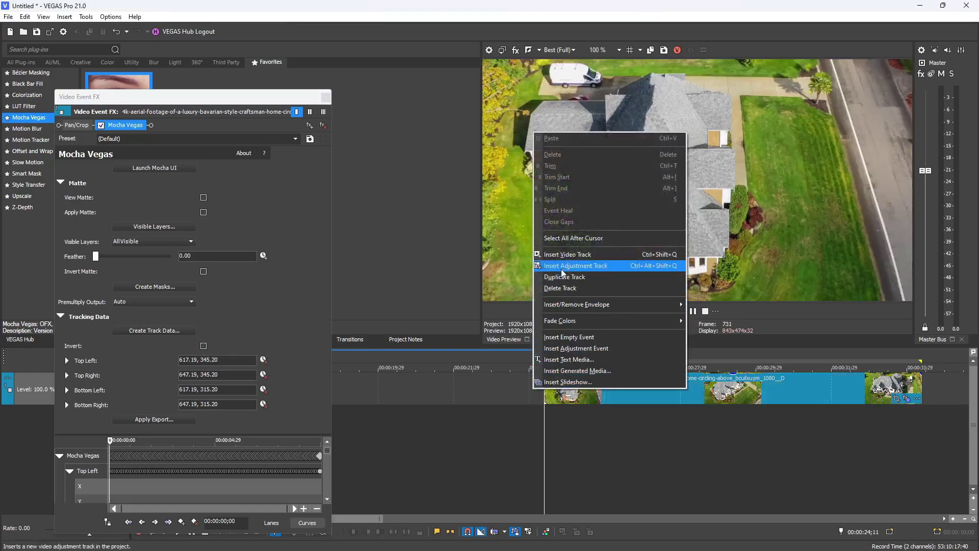
left_click(563, 266)
Insert a title on the new track, edit it to read 'Text', and stretch it across the clip
right_click(556, 384)
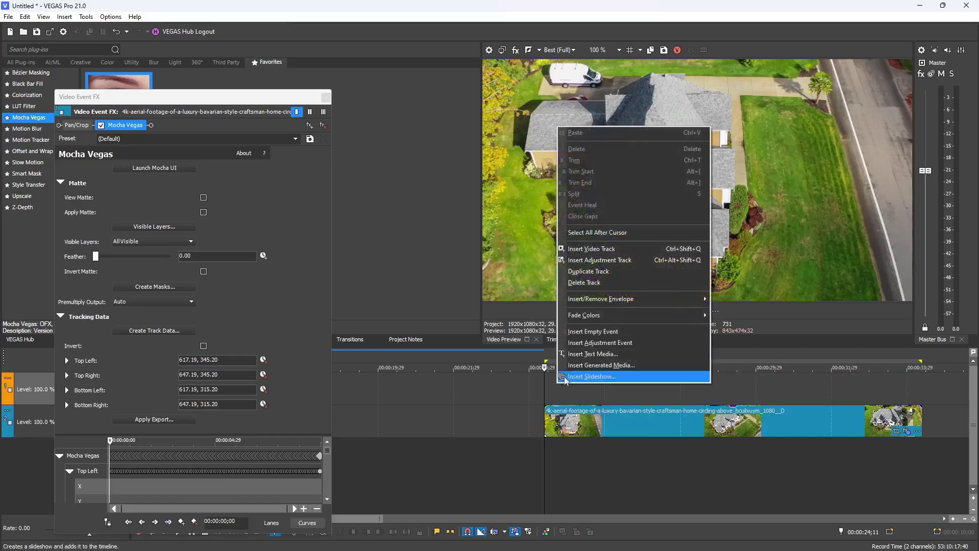
left_click(580, 355)
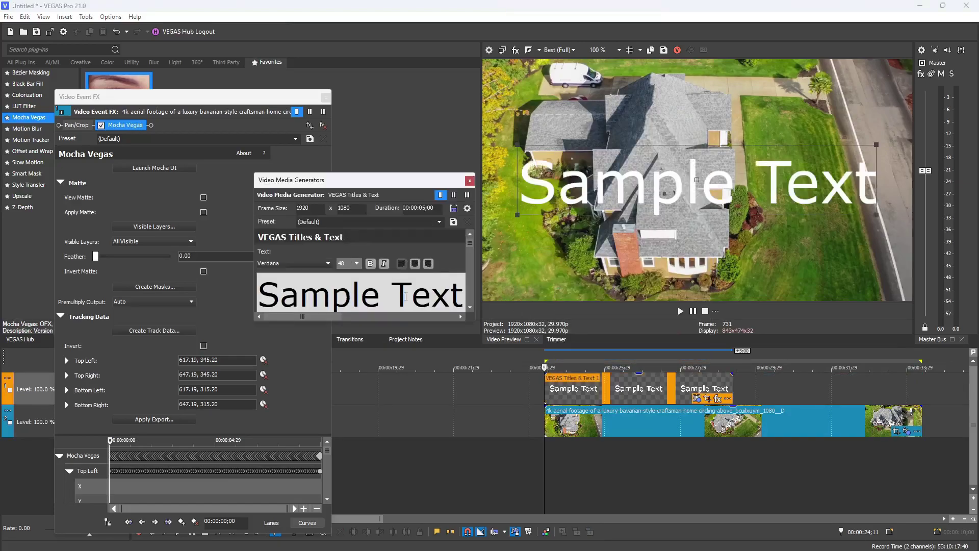
left_click_drag(392, 296, 146, 291)
key("BackSpace")
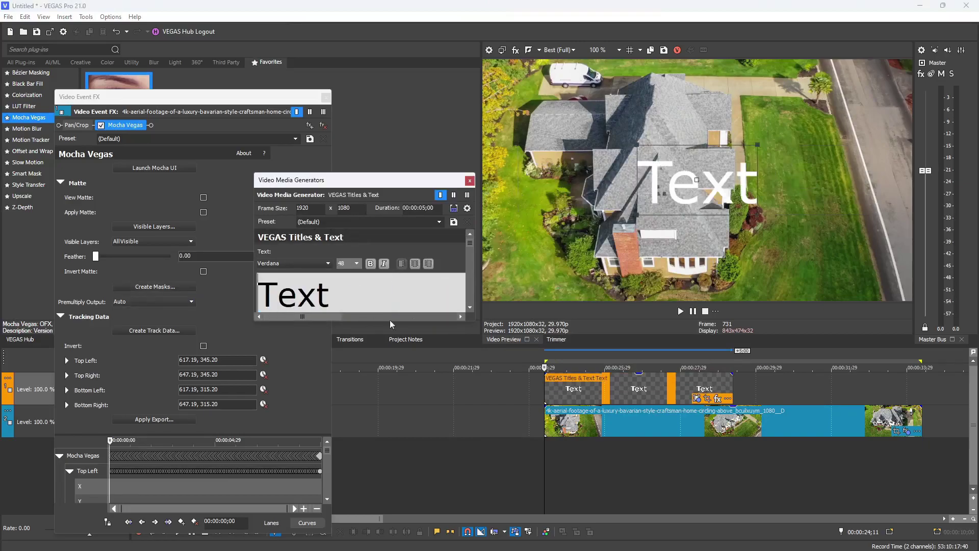
left_click(642, 401)
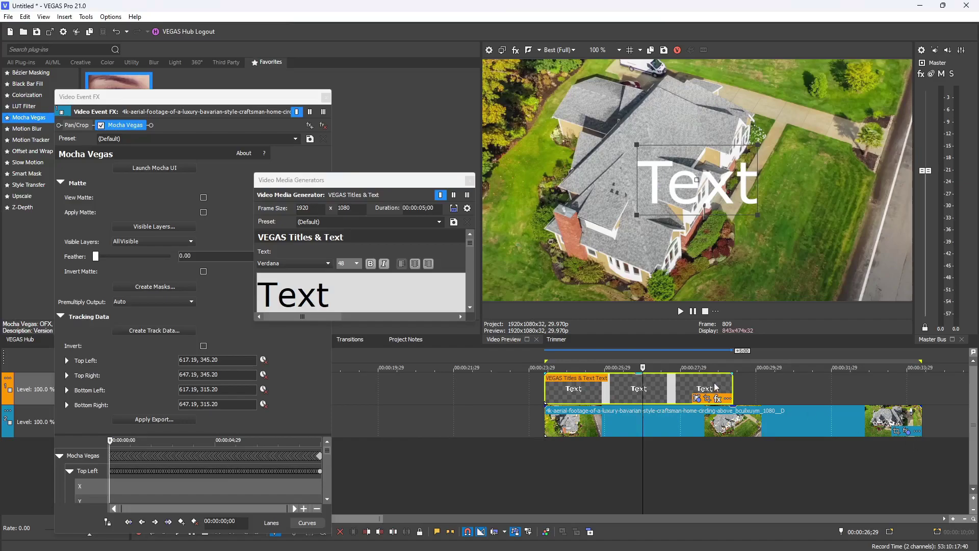
left_click_drag(733, 397, 924, 399)
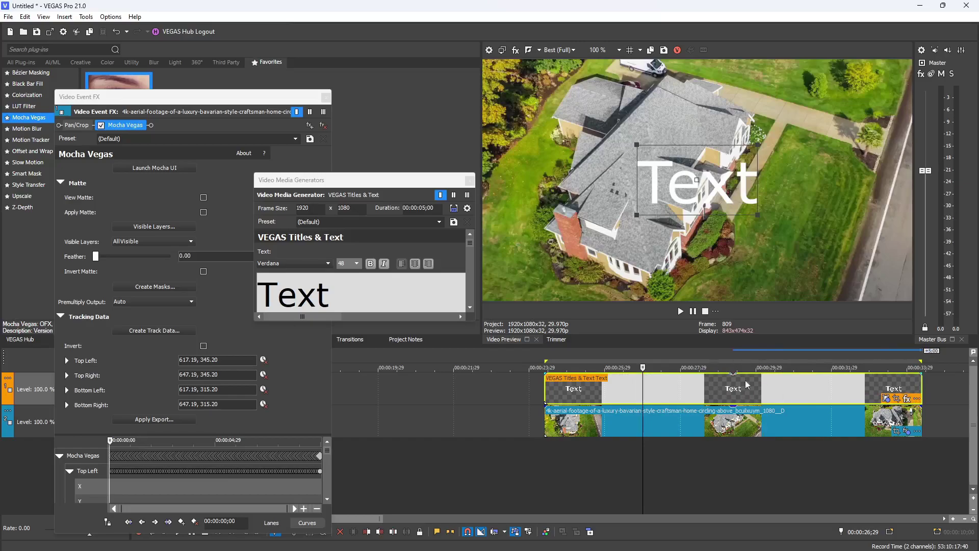
Change the Text title's duration from 00:00:05;00 to 00:00:10;00 and close the generator window
left_click(462, 181)
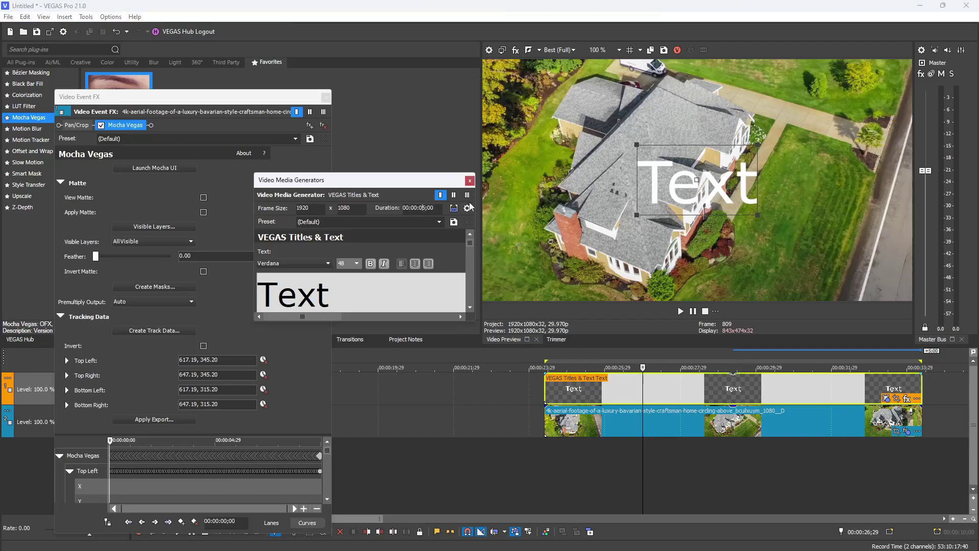
key("BackSpace")
key("Return")
left_click(469, 180)
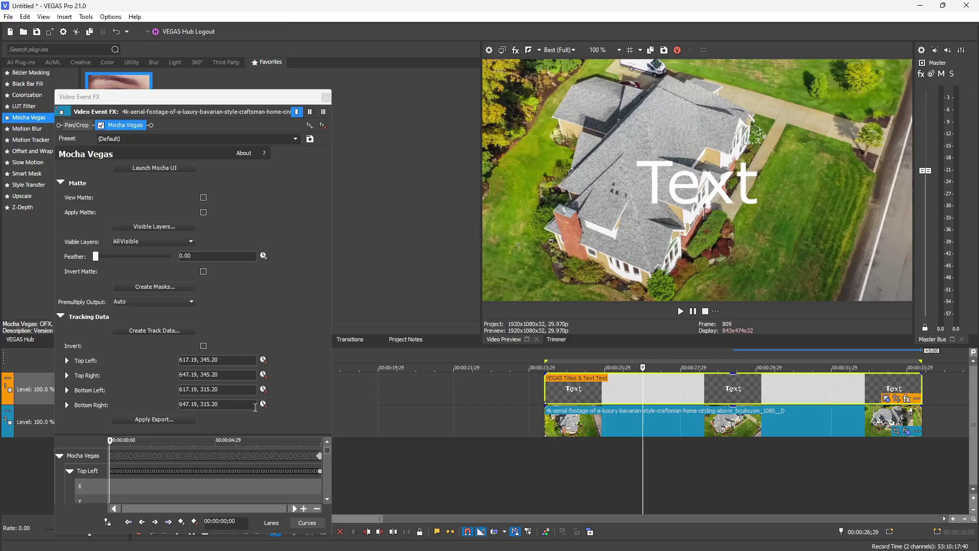
Export the Spot tracking with mask Mocha 1 and apply it to the Titles & Text location
left_click(174, 419)
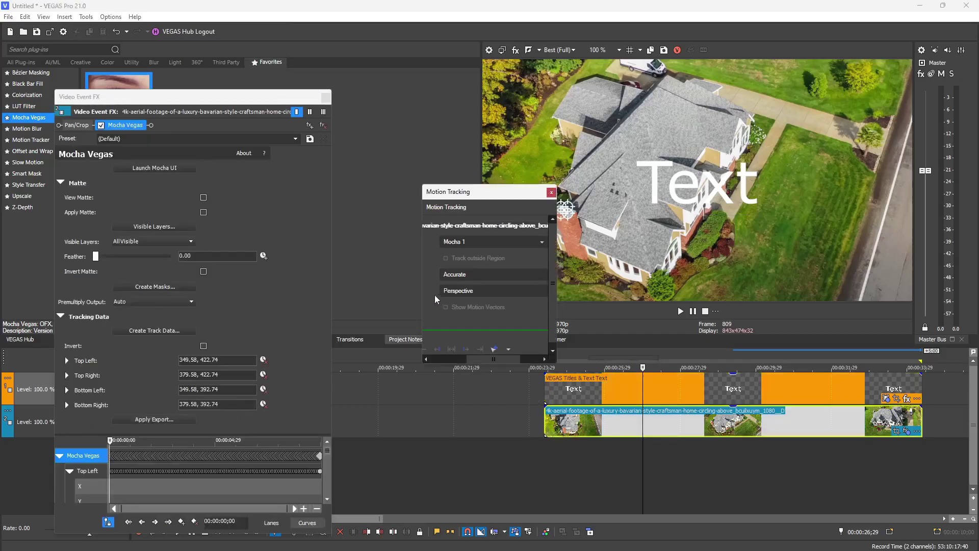
left_click_drag(423, 295, 173, 294)
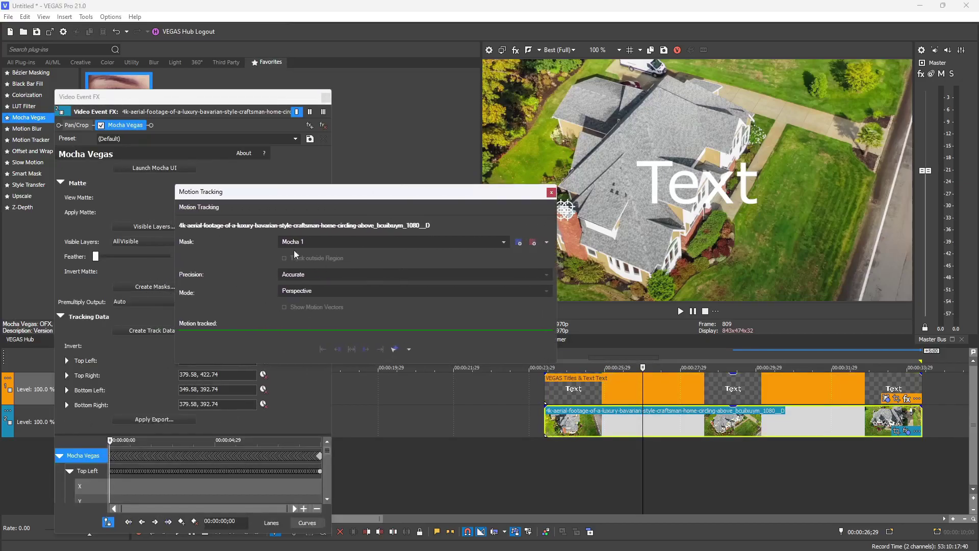
left_click(498, 243)
left_click(499, 242)
left_click(409, 350)
mouse_move(479, 363)
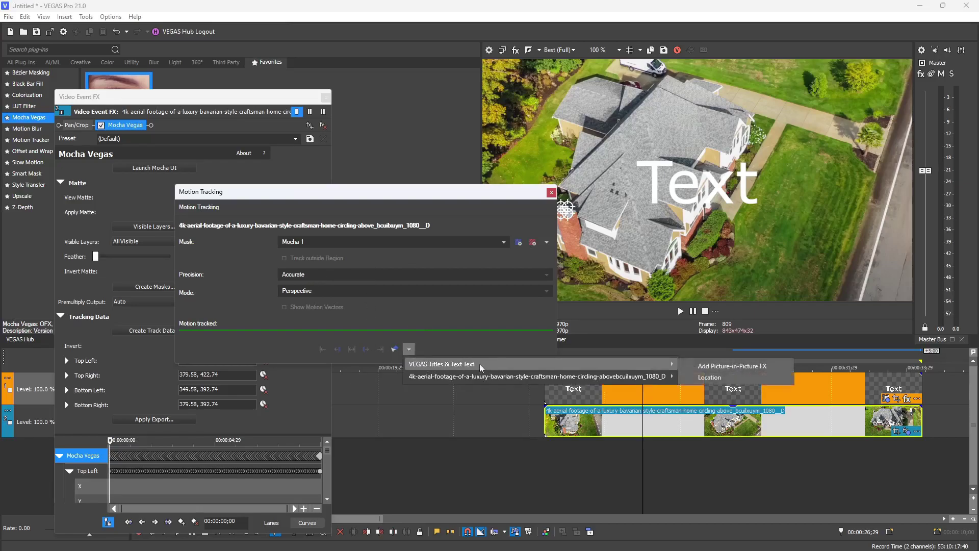
left_click(723, 377)
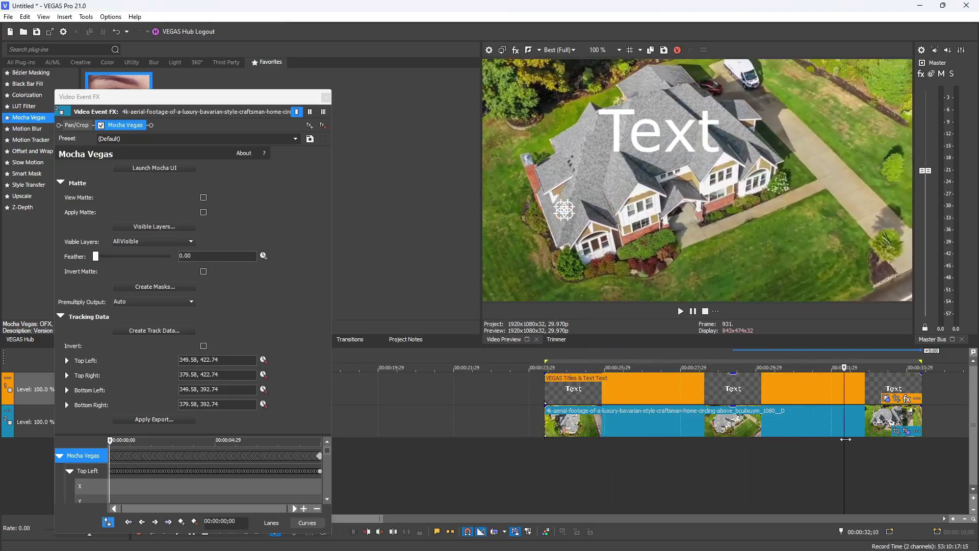
Reposition the Text title in Pan/Crop so it moves toward the chimney
left_click(896, 398)
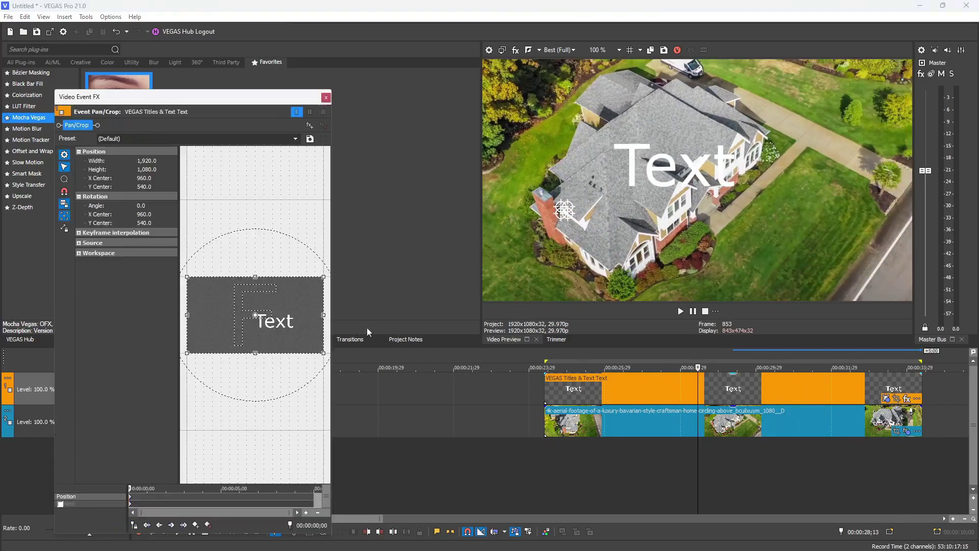
left_click_drag(220, 309, 267, 294)
scroll(261, 300, "down", 5)
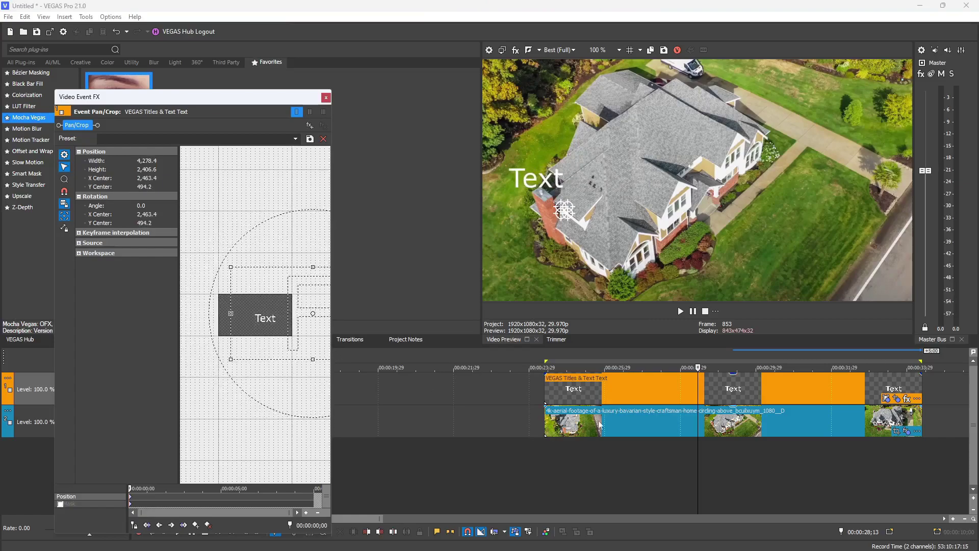
left_click(555, 390)
left_click(262, 316)
scroll(261, 316, "up", 5)
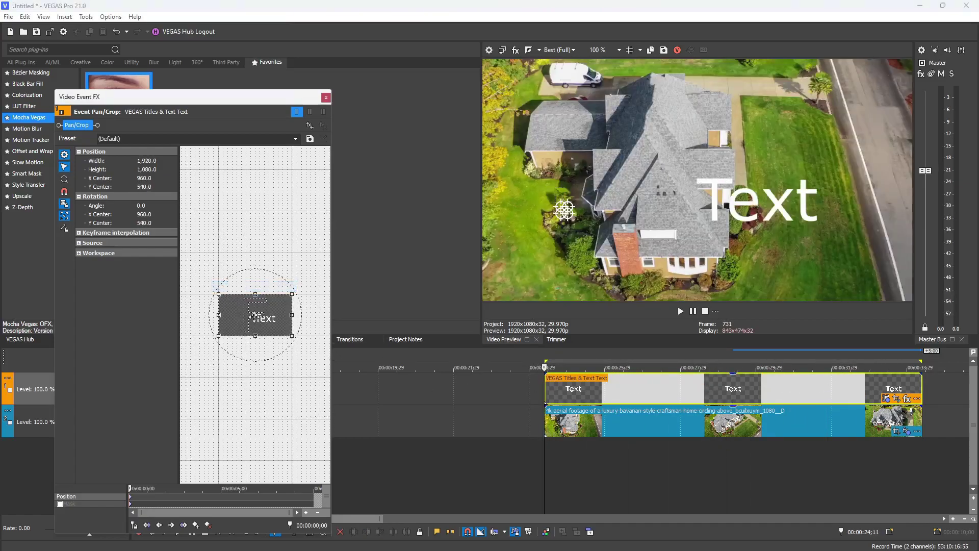
mouse_move(262, 316)
left_mouse_down()
mouse_move(274, 322)
mouse_move(262, 320)
left_mouse_up()
left_click_drag(544, 451, 699, 449)
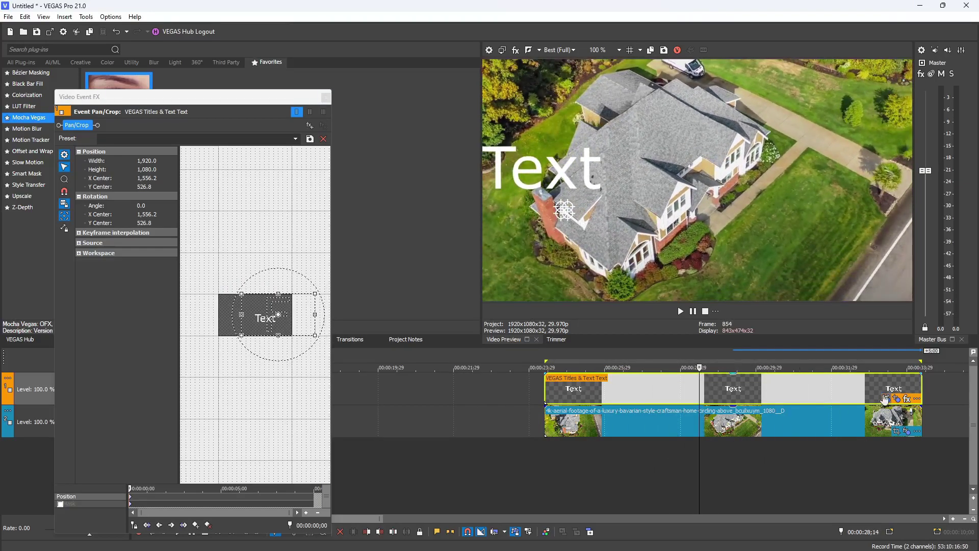
Shrink the Text title to 0.369 scale, nudge it down, check tracking, and close Pan/Crop
left_click(896, 398)
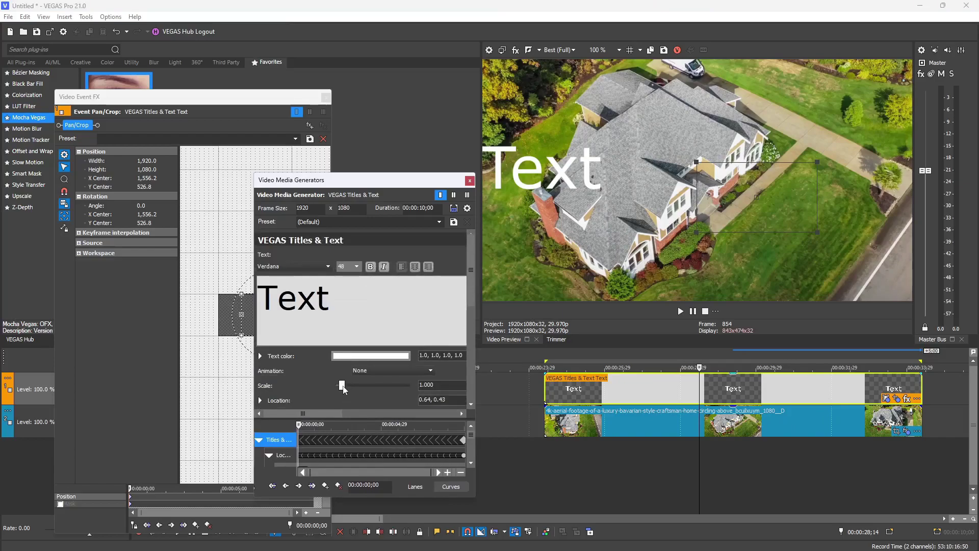
left_click_drag(343, 388, 340, 390)
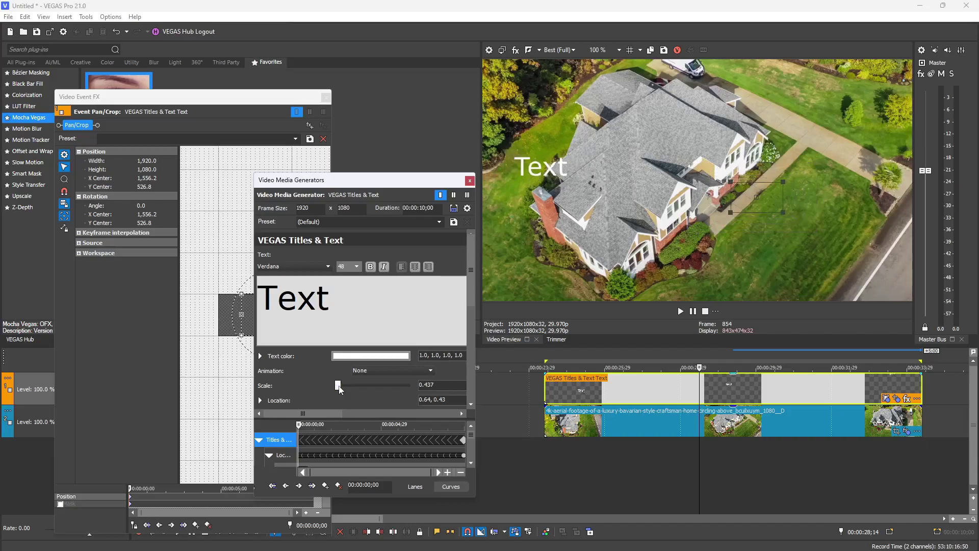
left_click_drag(339, 389, 339, 390)
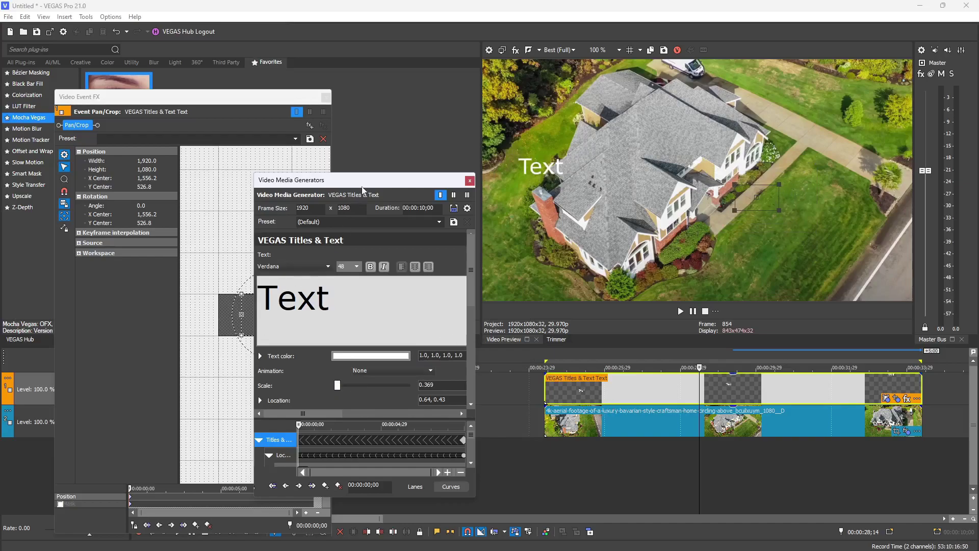
left_click_drag(363, 186, 114, 102)
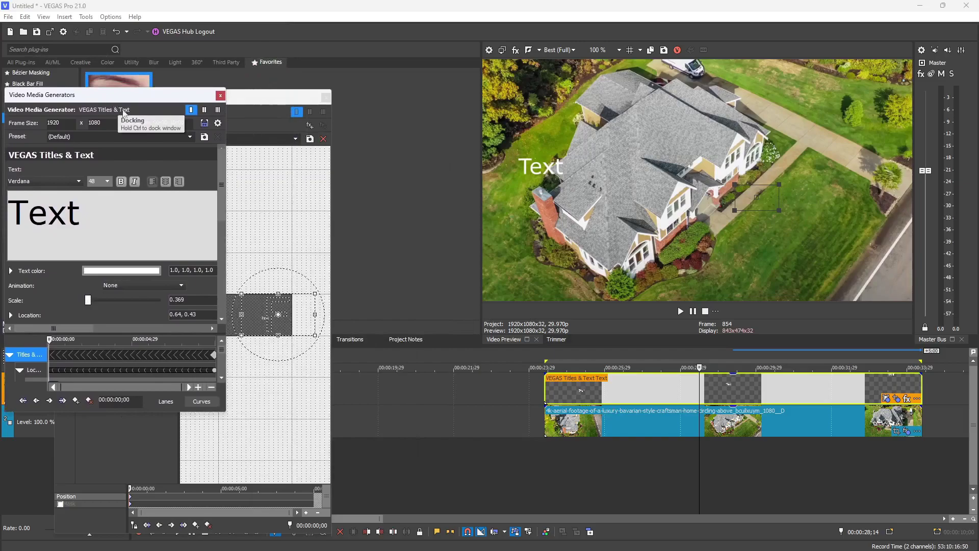
left_click_drag(263, 323, 264, 321)
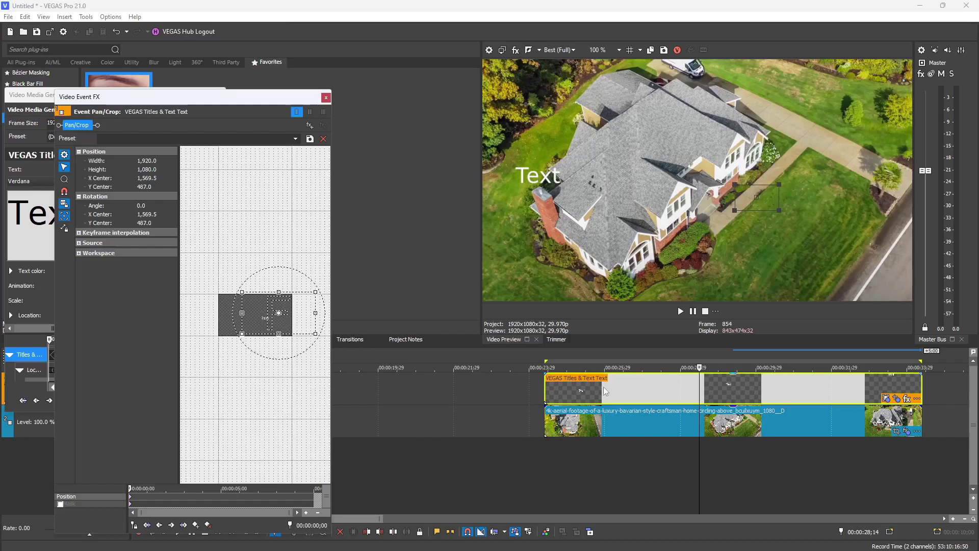
mouse_move(698, 394)
left_mouse_down()
mouse_move(525, 391)
mouse_move(862, 376)
mouse_move(695, 379)
left_mouse_up()
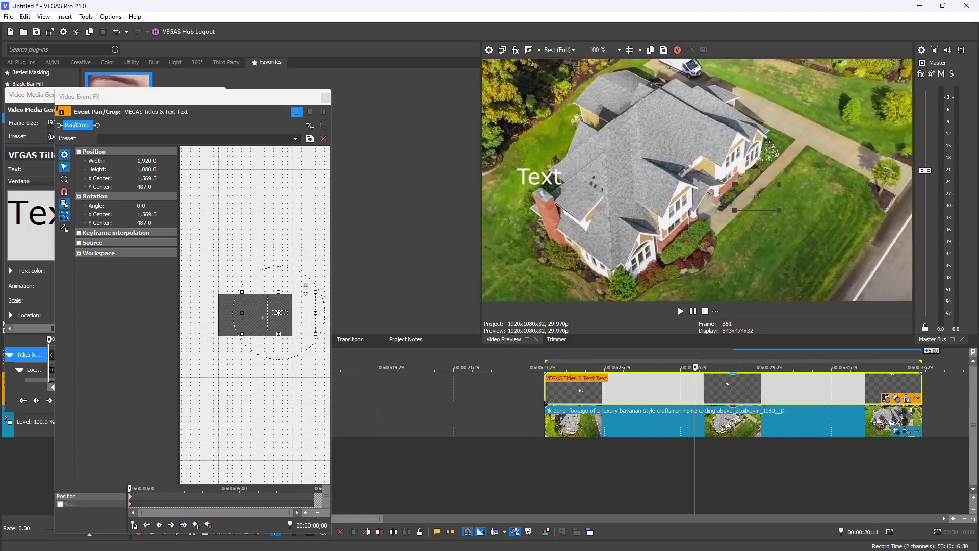
left_click(325, 97)
Place the SCRAPYARD FILMS logo on a new top track, extended to the clip's end
left_click(220, 95)
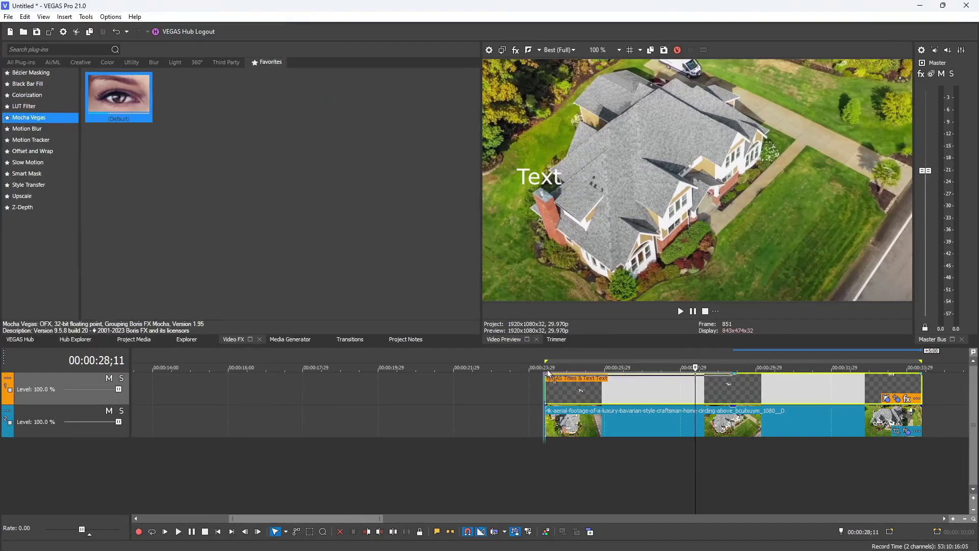
key("ctrl+z")
left_click_drag(732, 387, 921, 387)
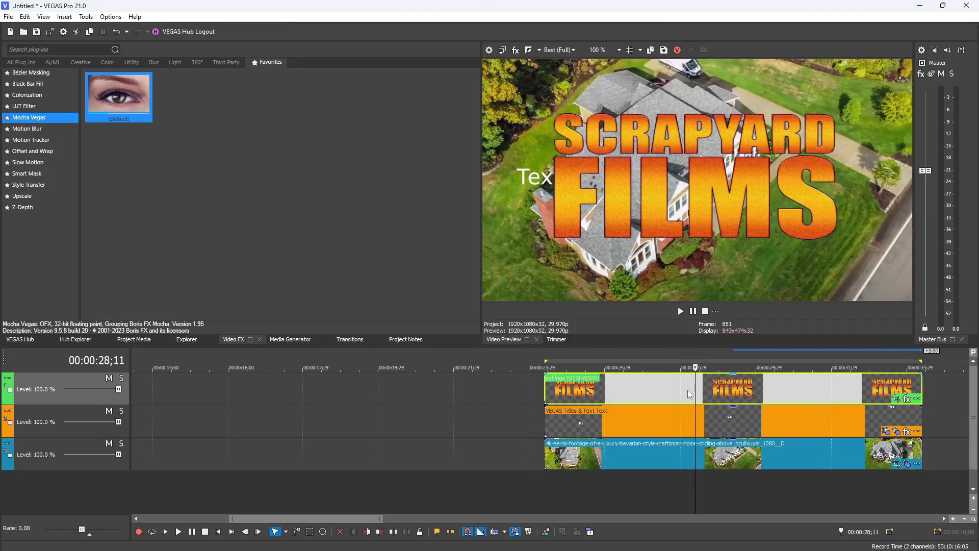
mouse_move(691, 393)
left_mouse_down()
mouse_move(591, 393)
mouse_move(798, 390)
mouse_move(680, 389)
left_mouse_up()
left_click(542, 390)
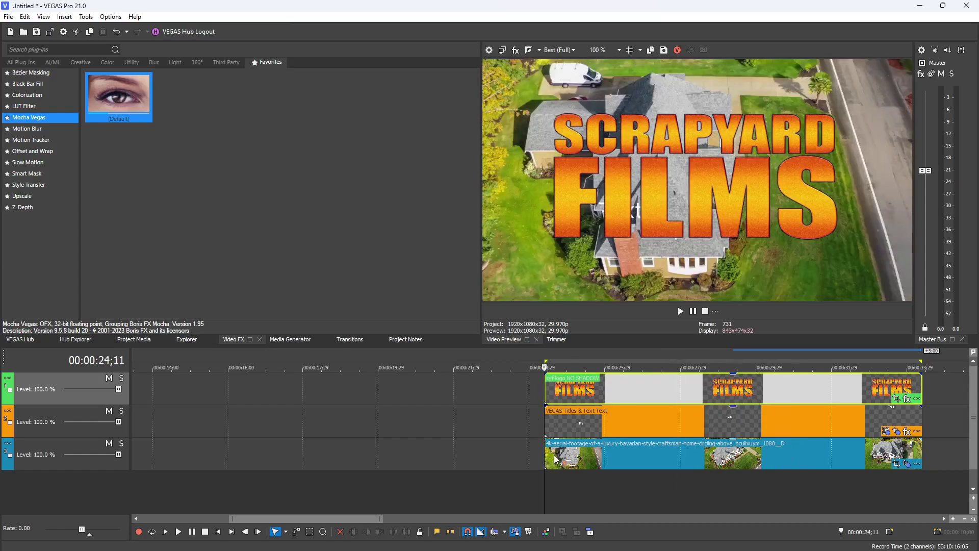
Create track data from the Roof layer, export it, and apply it to the logo as Picture-in-Picture
left_click(906, 463)
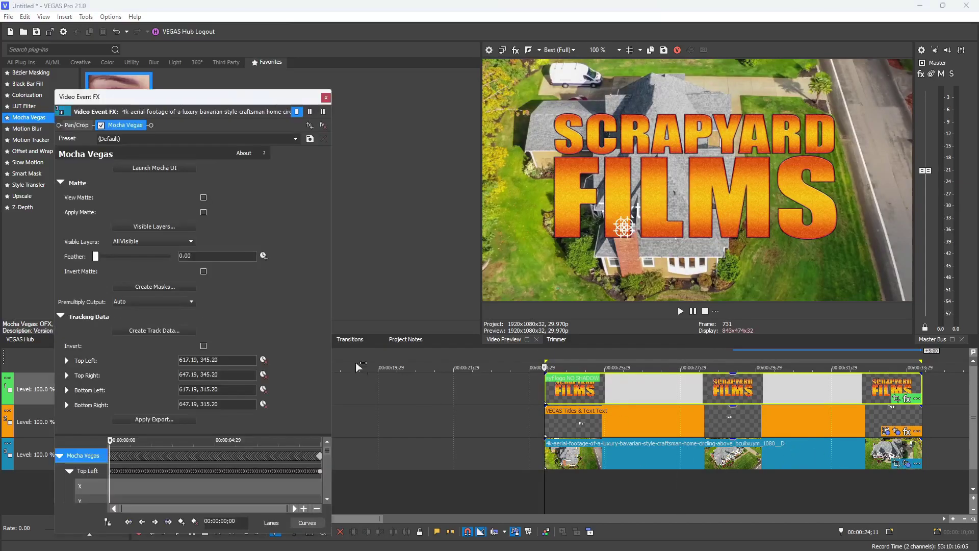
left_click(146, 332)
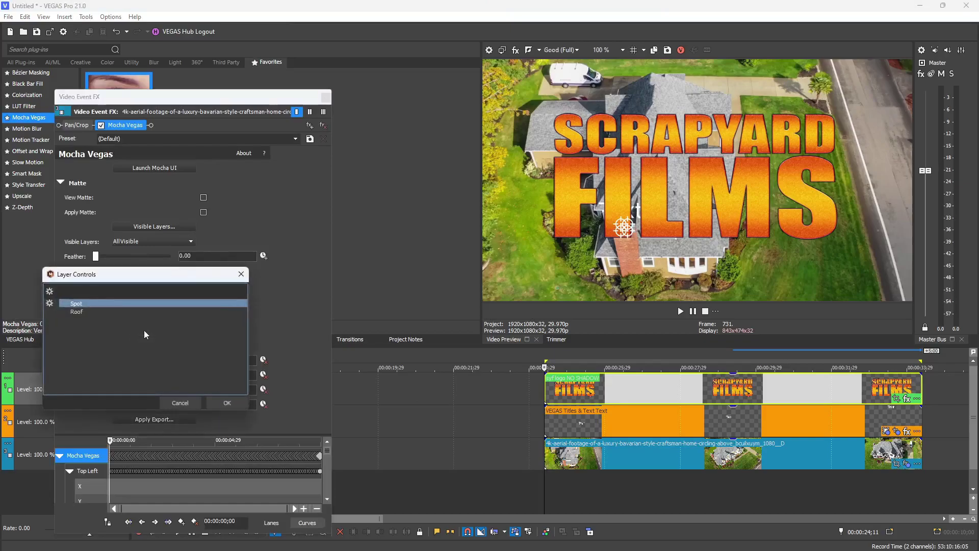
left_click(77, 311)
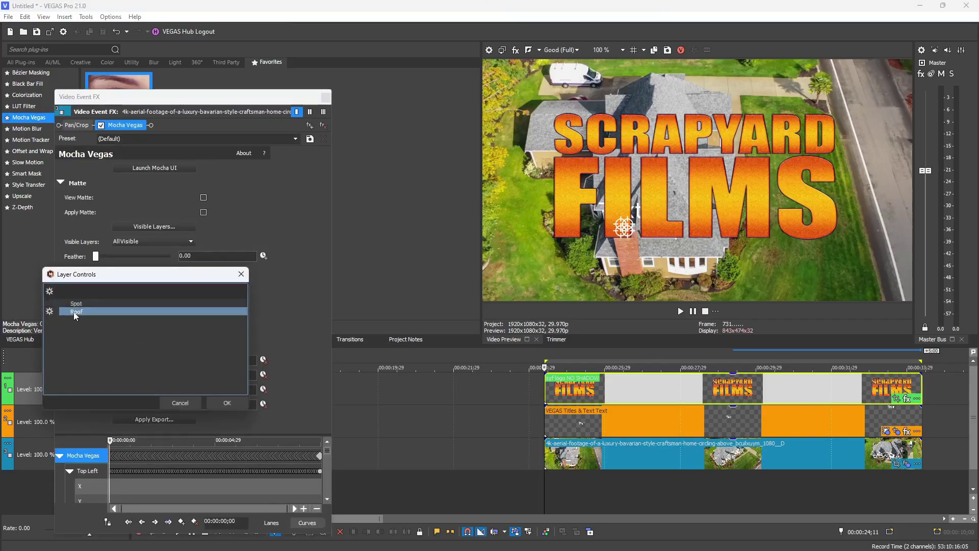
left_click(225, 402)
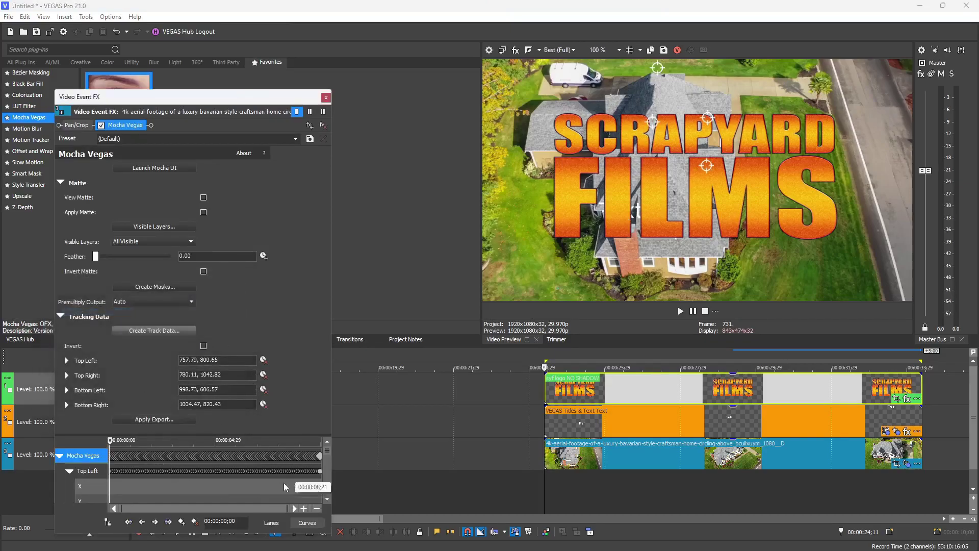
left_click(154, 423)
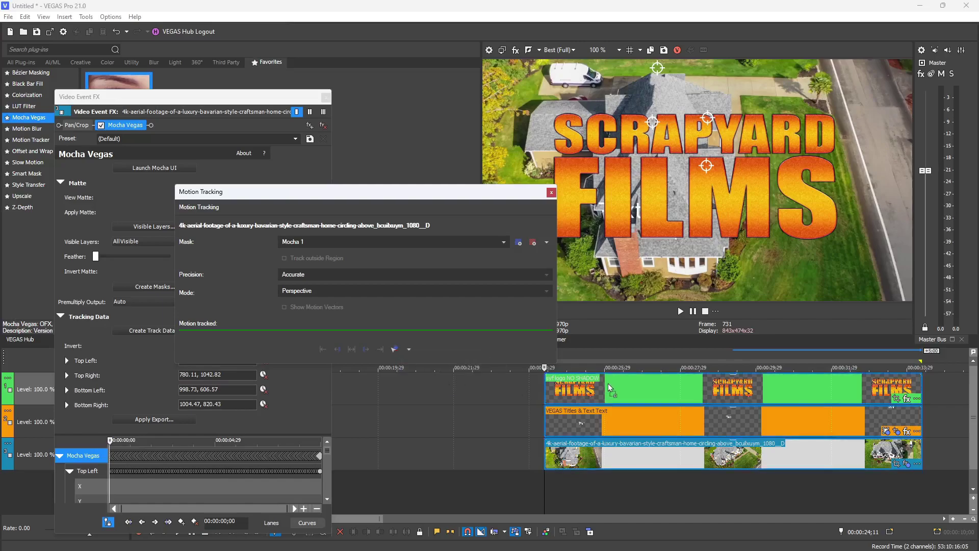
mouse_move(612, 388)
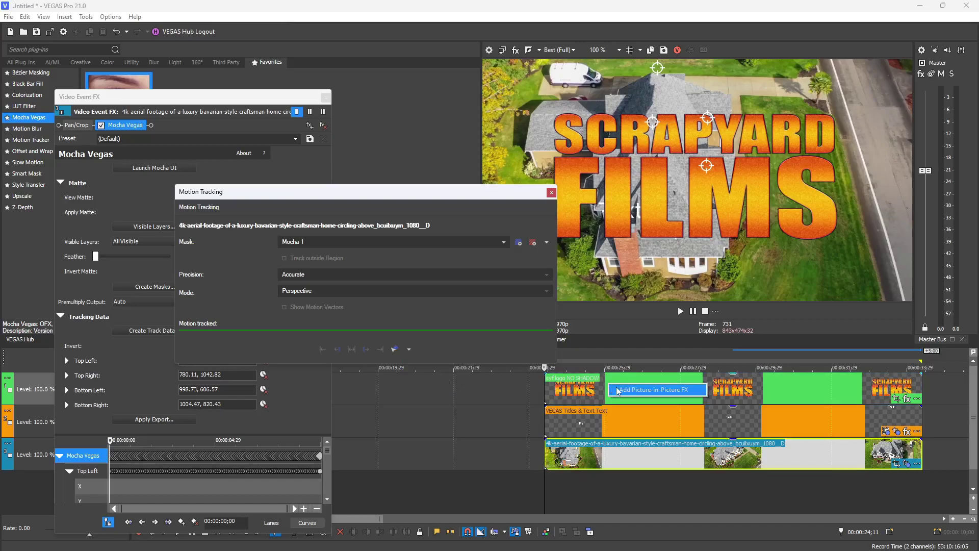
left_click(618, 391)
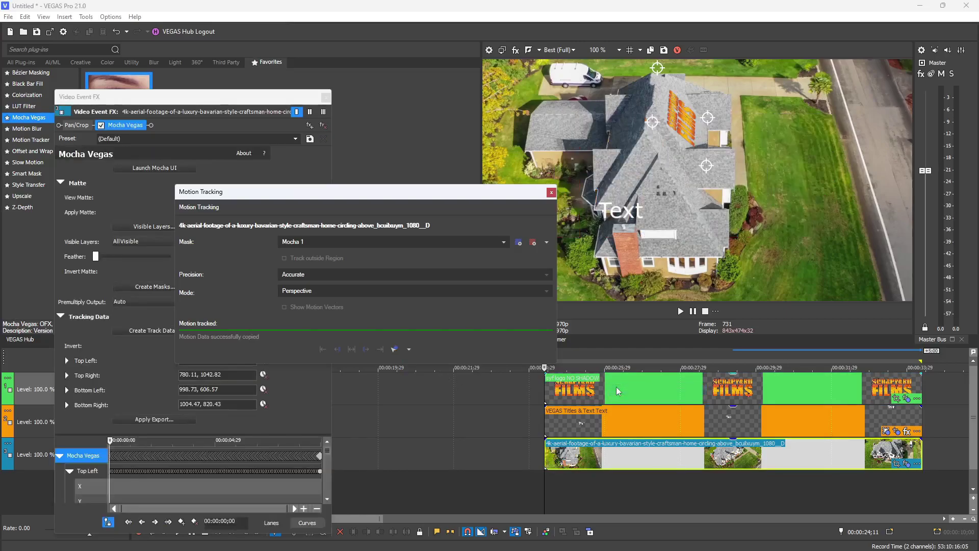
left_click(551, 192)
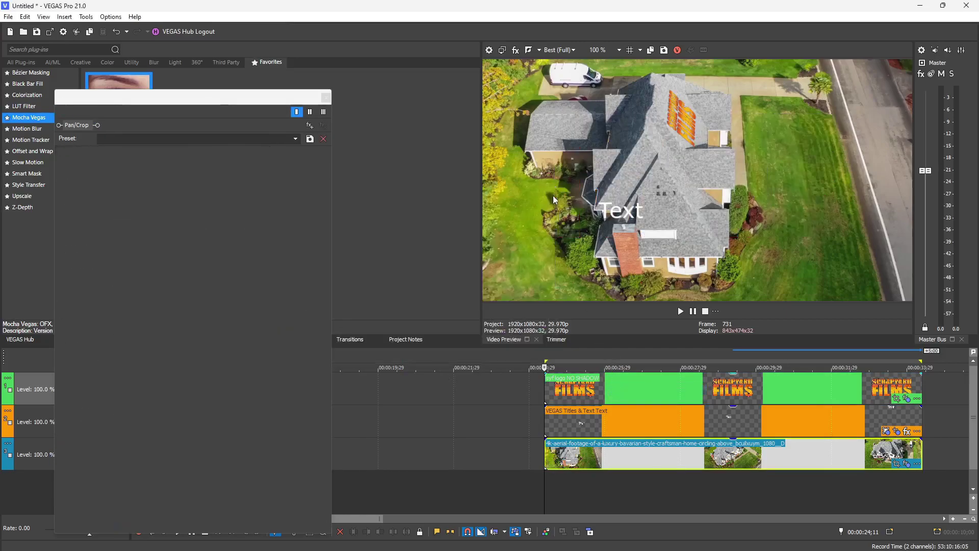
left_click(555, 487)
left_click_drag(555, 487, 836, 468)
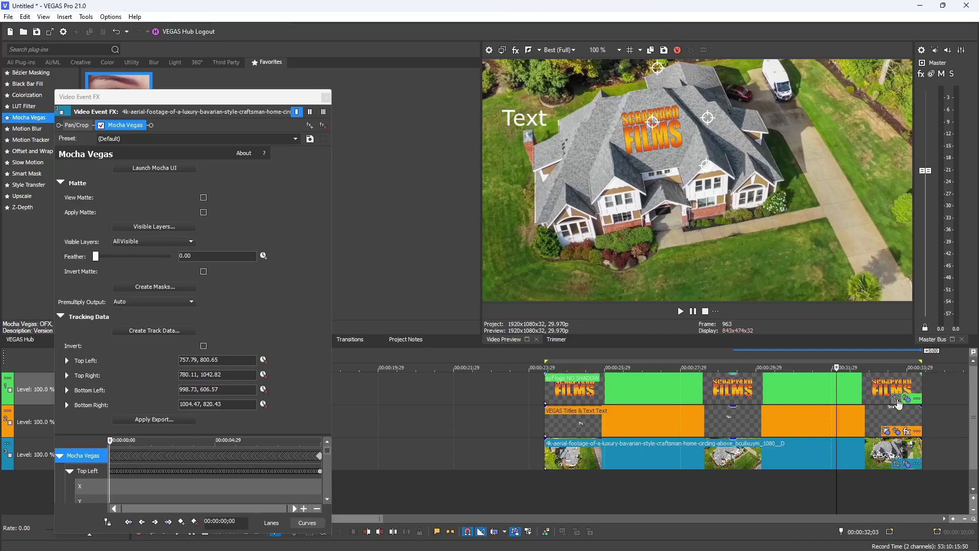
In the logo's Pan/Crop, set Maintain aspect ratio to No and enable Size About Center
left_click(897, 399)
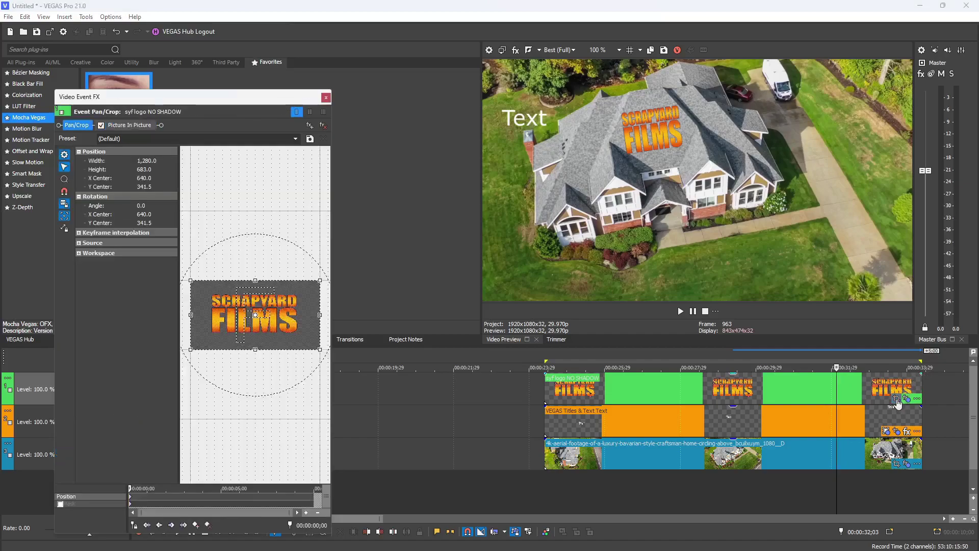
left_click(79, 243)
left_click(118, 252)
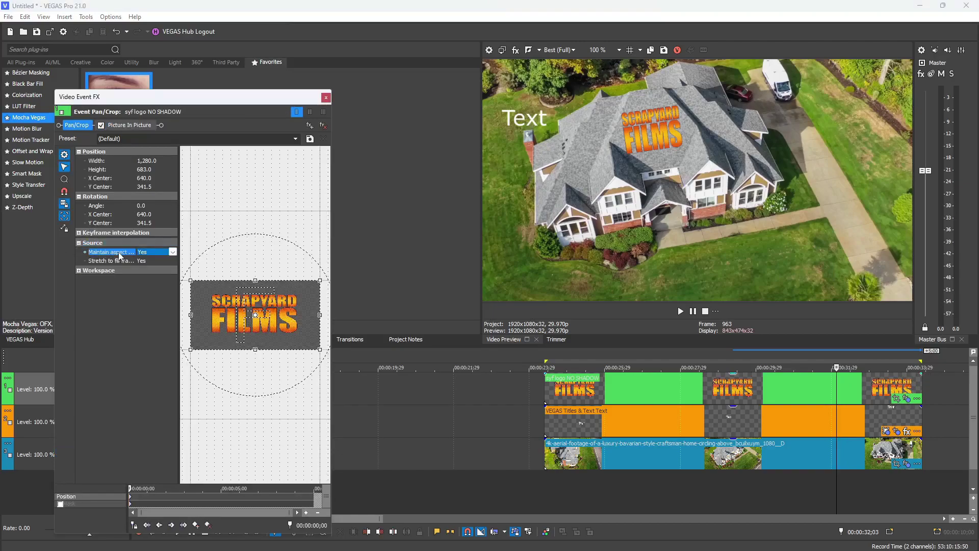
left_click(173, 253)
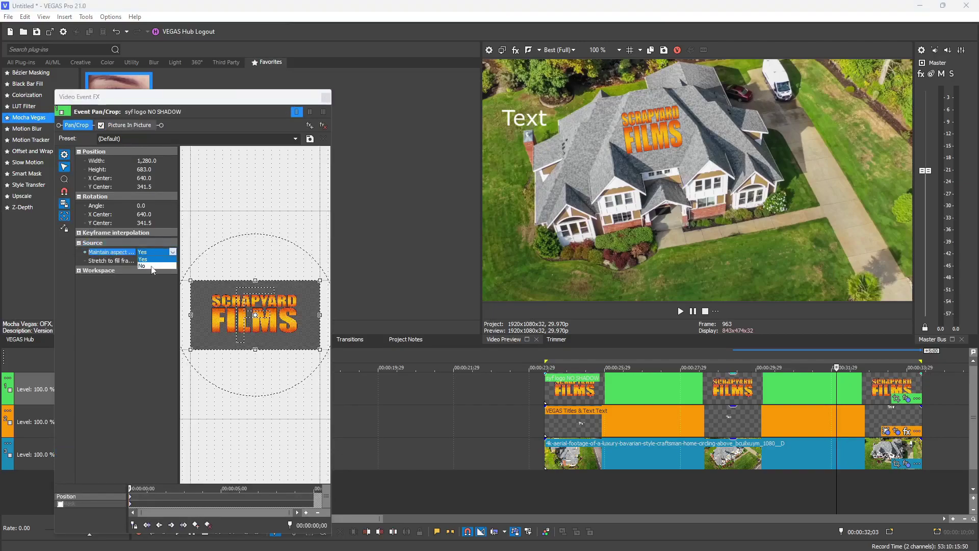
left_click(151, 266)
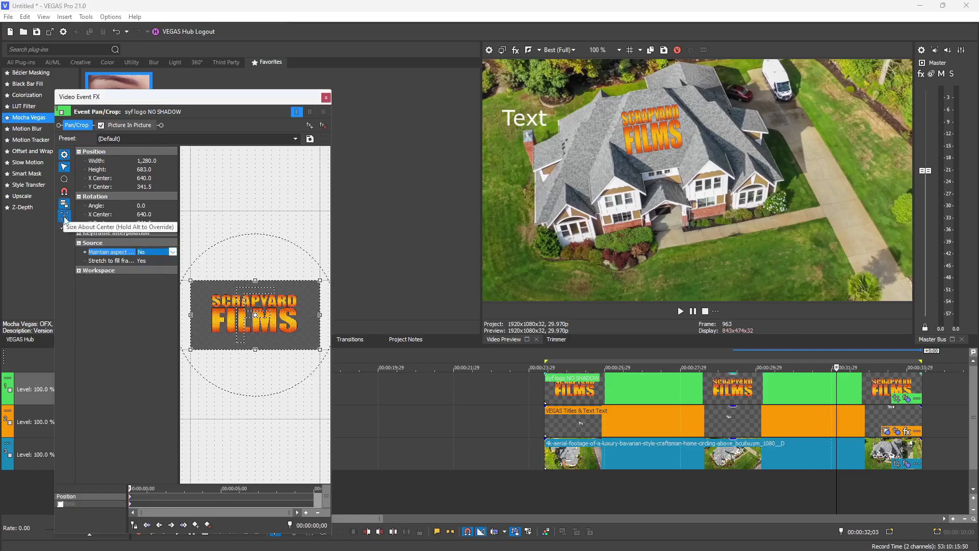
left_click(65, 217)
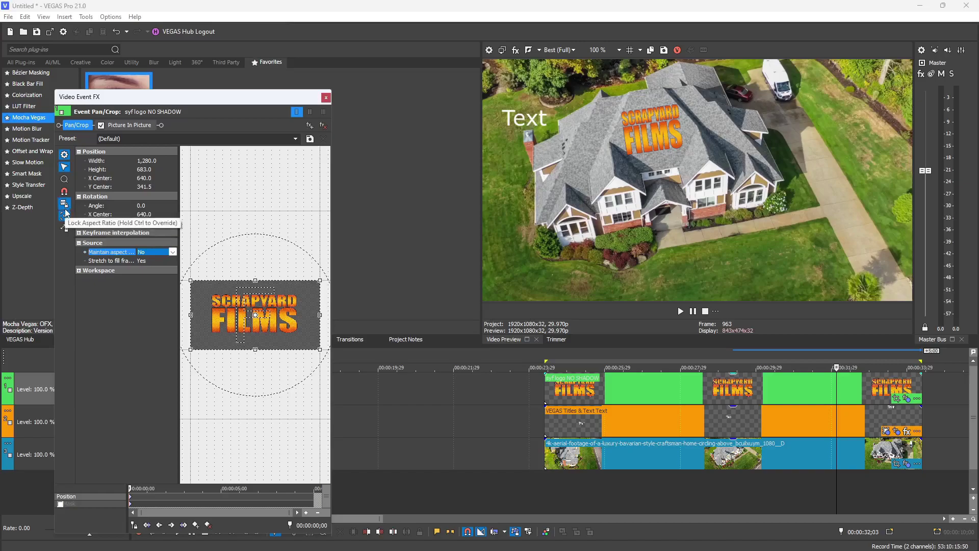
Resize the crop frame to 1,712.5 by 1,155.7 so the logo fits the roof
left_click_drag(254, 280, 250, 305)
left_click_drag(319, 315, 277, 316)
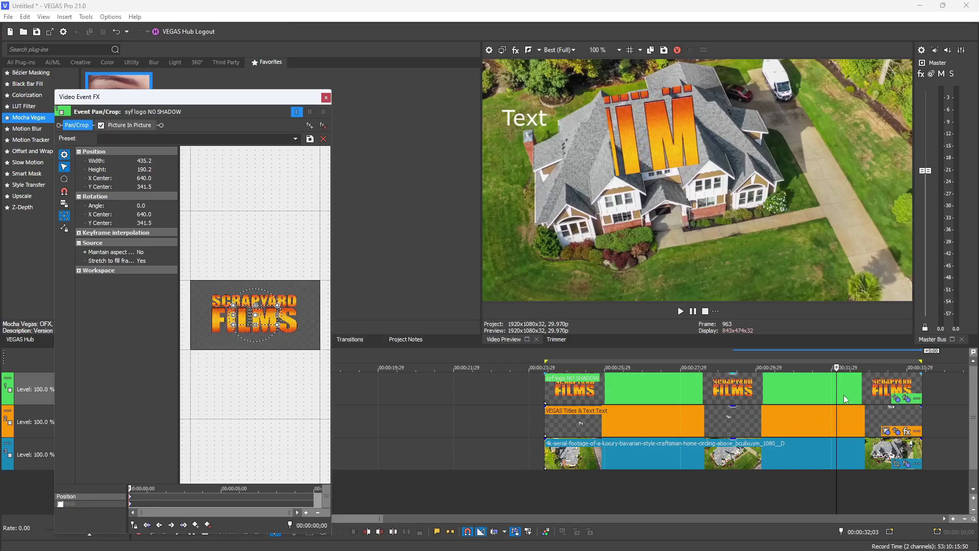
left_click(743, 395)
left_click(681, 395)
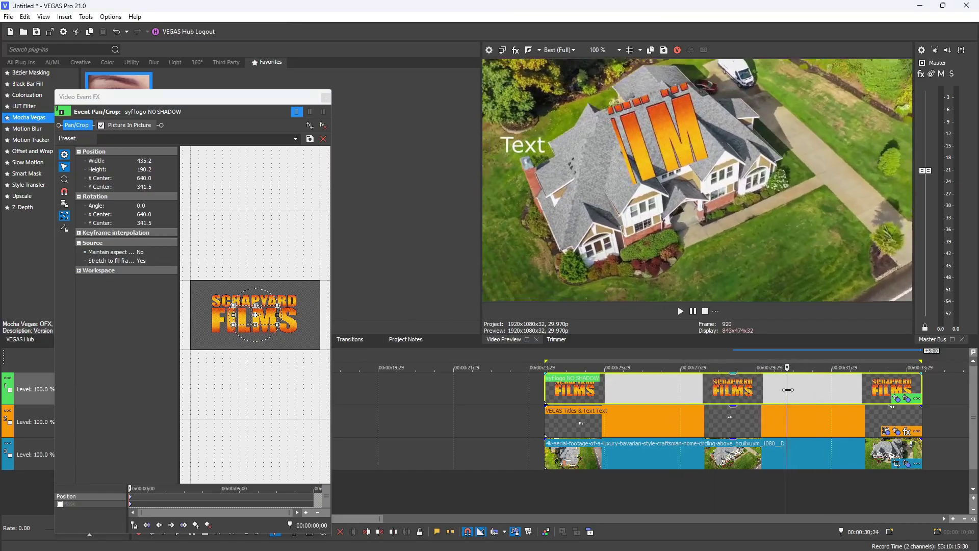
left_click(786, 396)
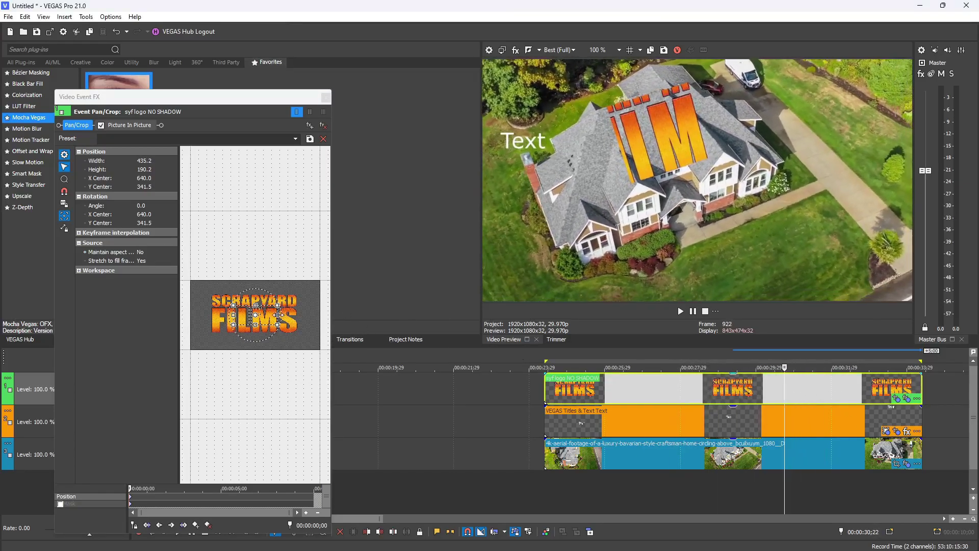
left_click_drag(278, 305, 344, 256)
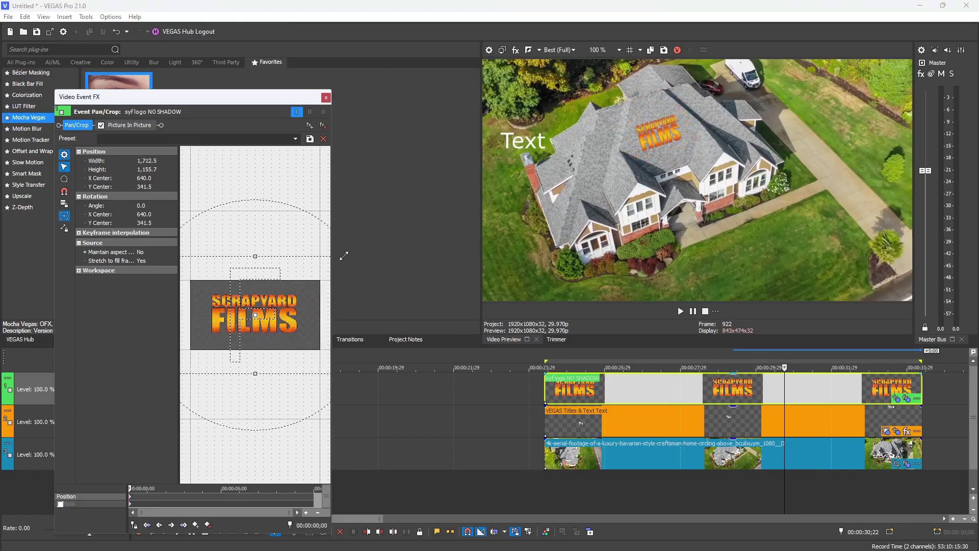
Change the logo track's compositing mode so SCRAPYARD FILMS blends into the shingles, then replay the clip
left_click(326, 98)
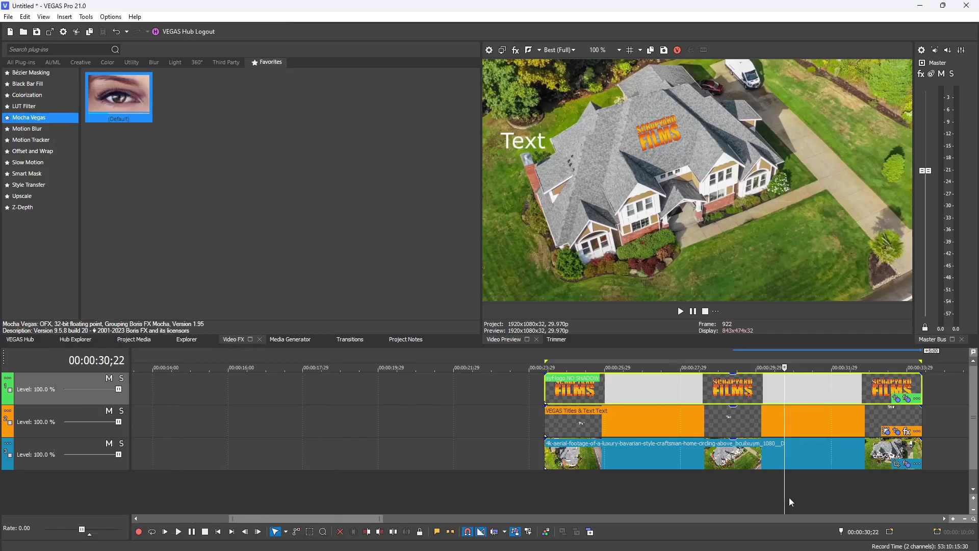
left_click_drag(789, 497, 814, 490)
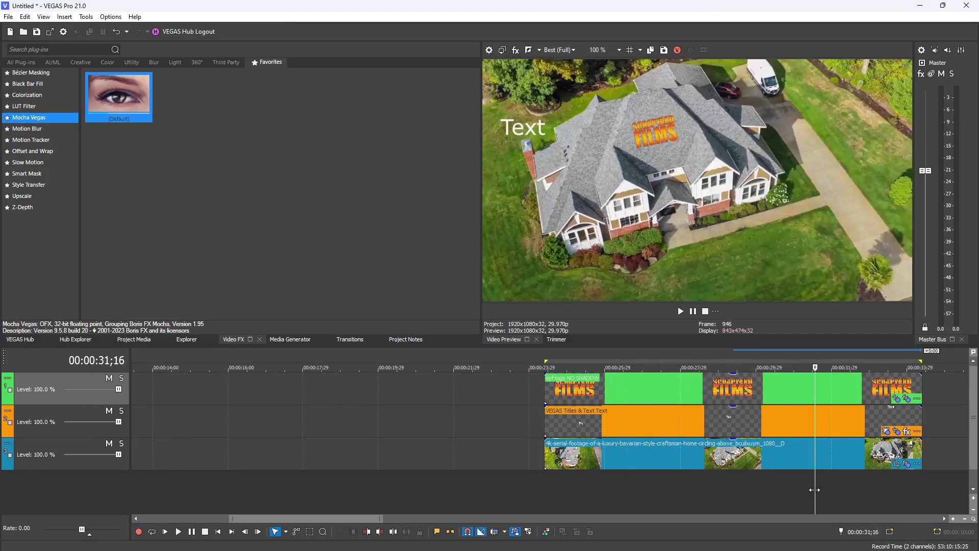
left_click(8, 377)
mouse_move(43, 446)
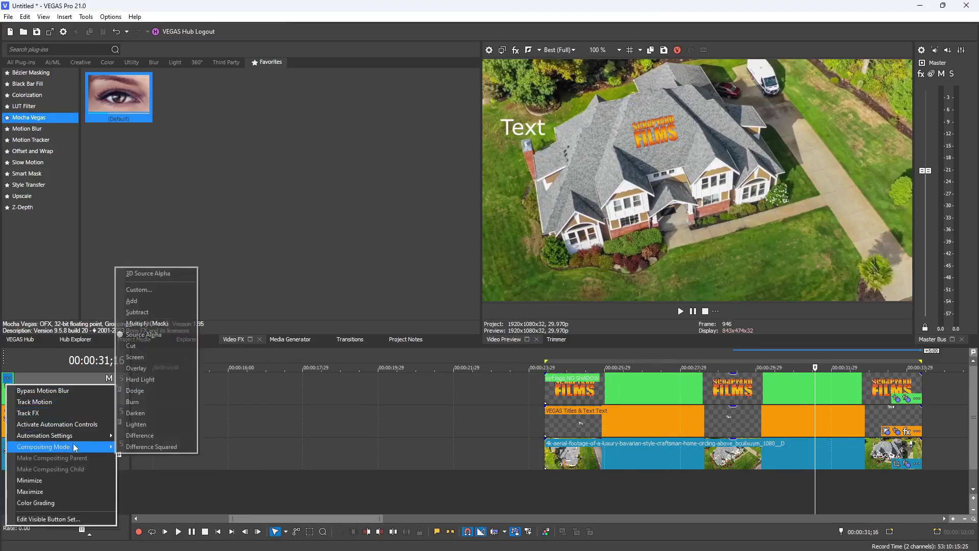
left_click(145, 368)
left_click_drag(815, 495, 546, 497)
key("space")
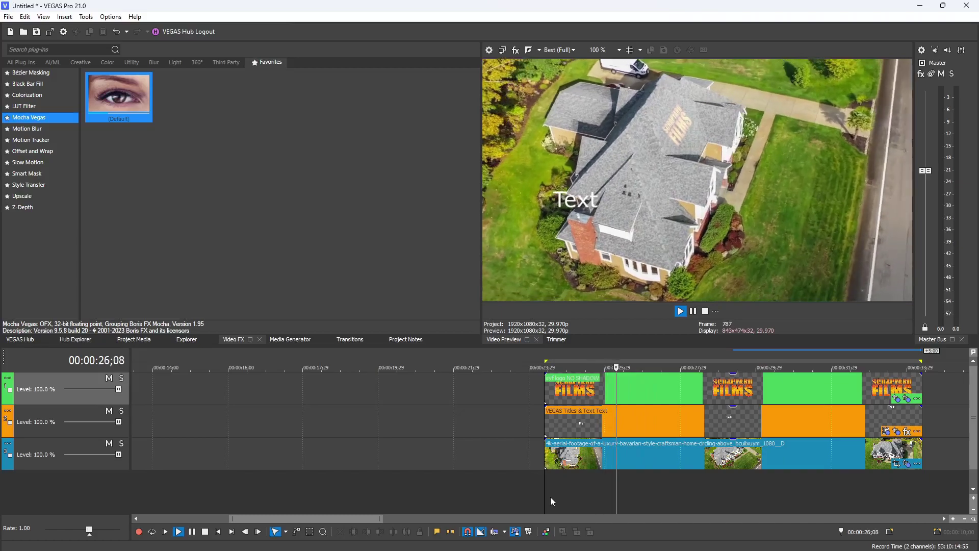